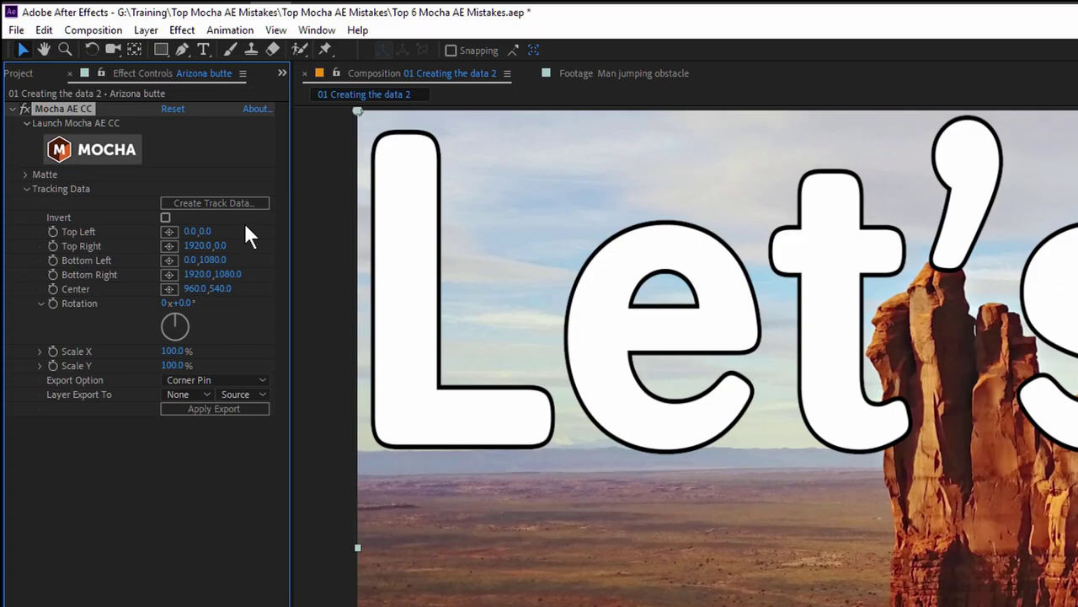
Create the butte layer's track data from the Mocha Rock track
click(257, 202)
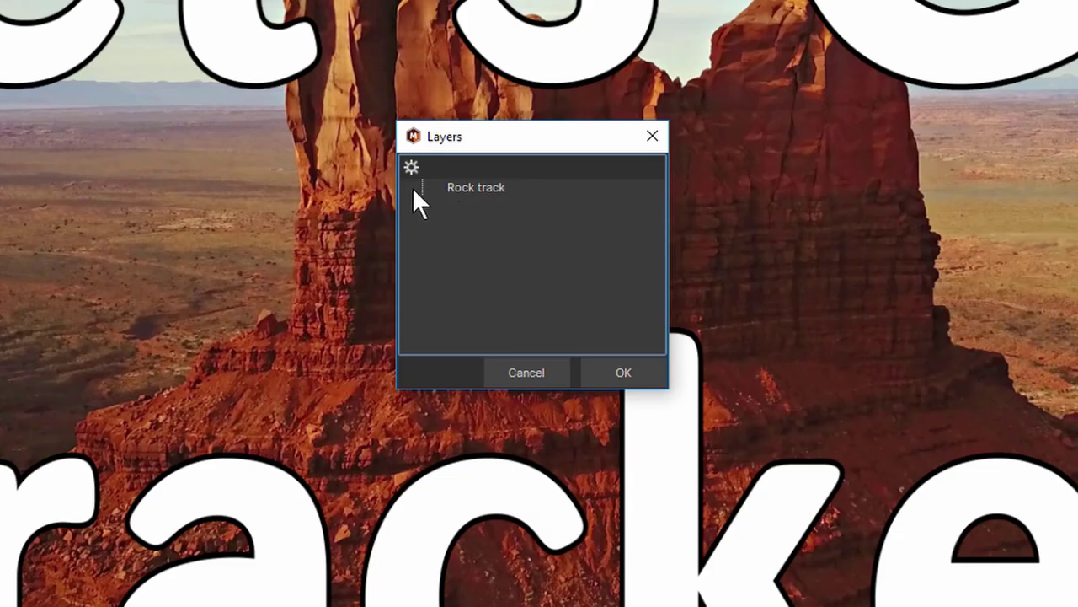
click(412, 188)
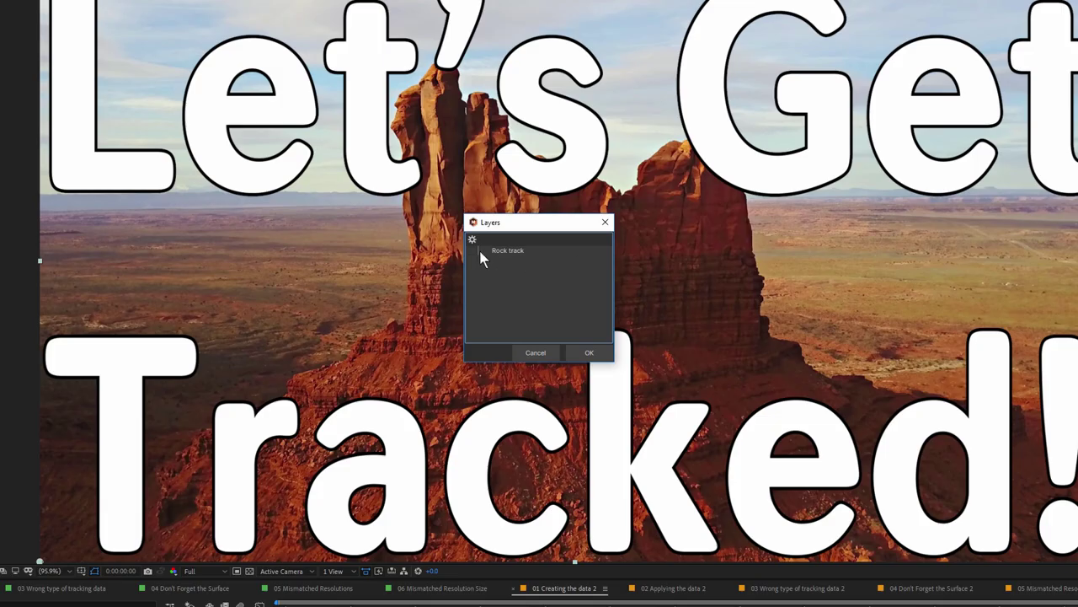
click(472, 251)
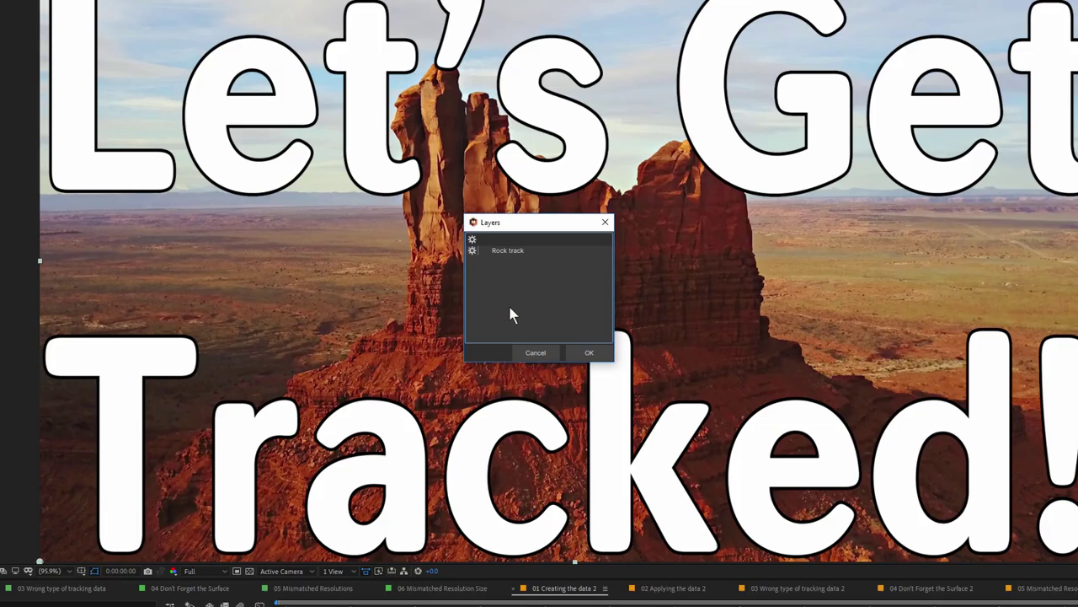
click(586, 352)
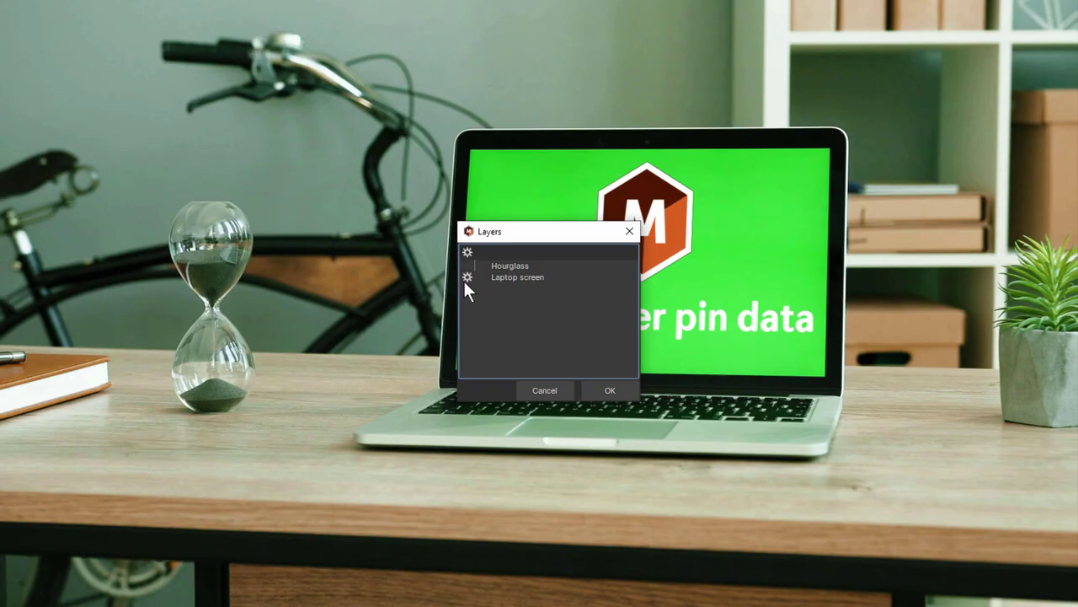
In the Layers dialog, toggle the Hourglass track, then switch back to the Laptop screen track
click(532, 266)
click(537, 276)
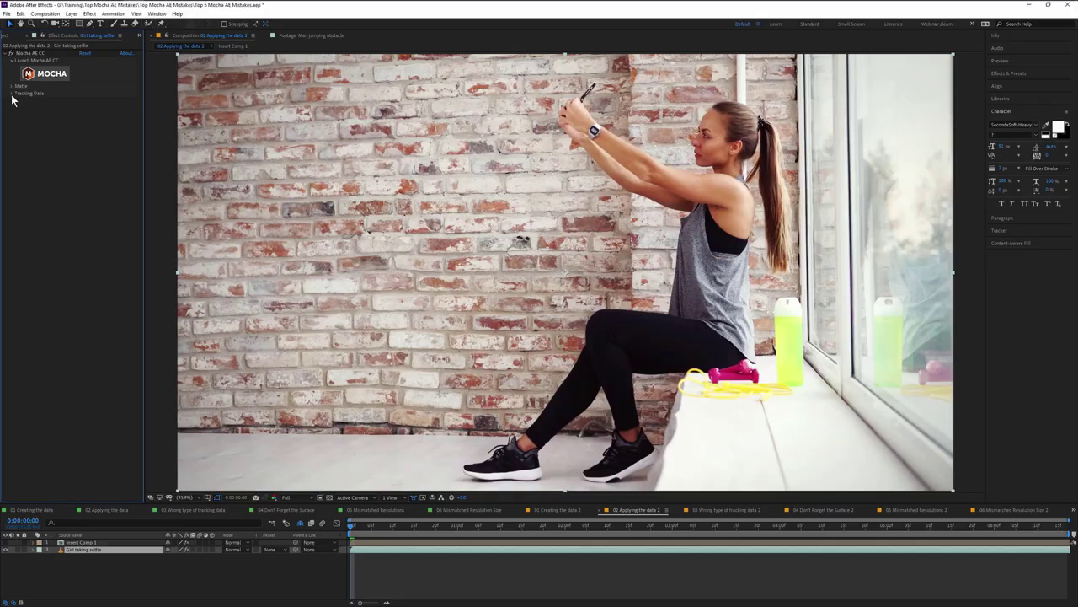
Corner-pin Insert Comp 1 onto the brick wall by exporting the tracking data to it
click(10, 93)
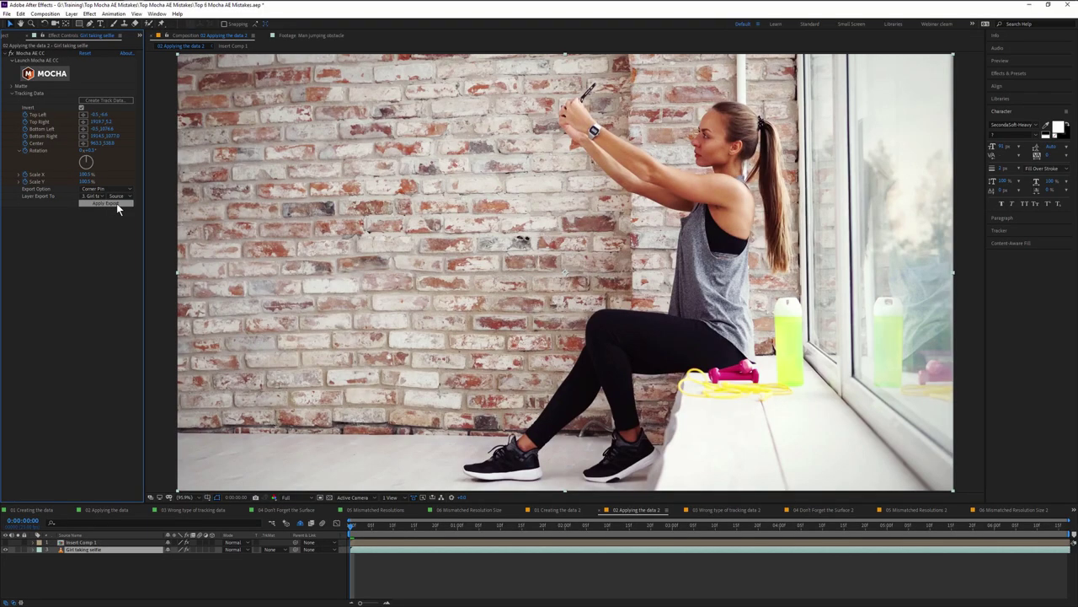
click(110, 203)
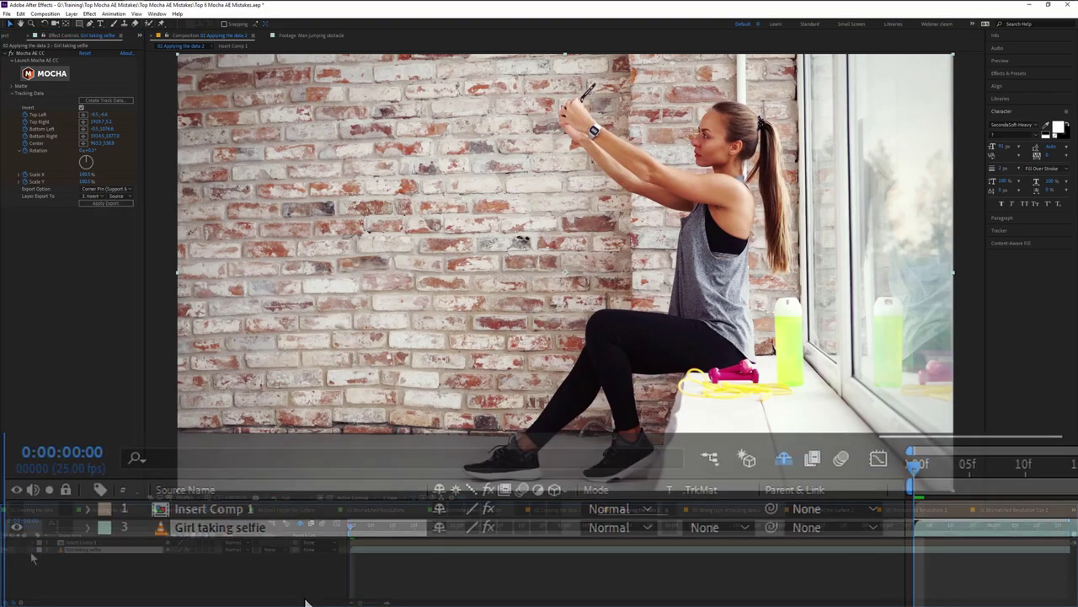
click(16, 508)
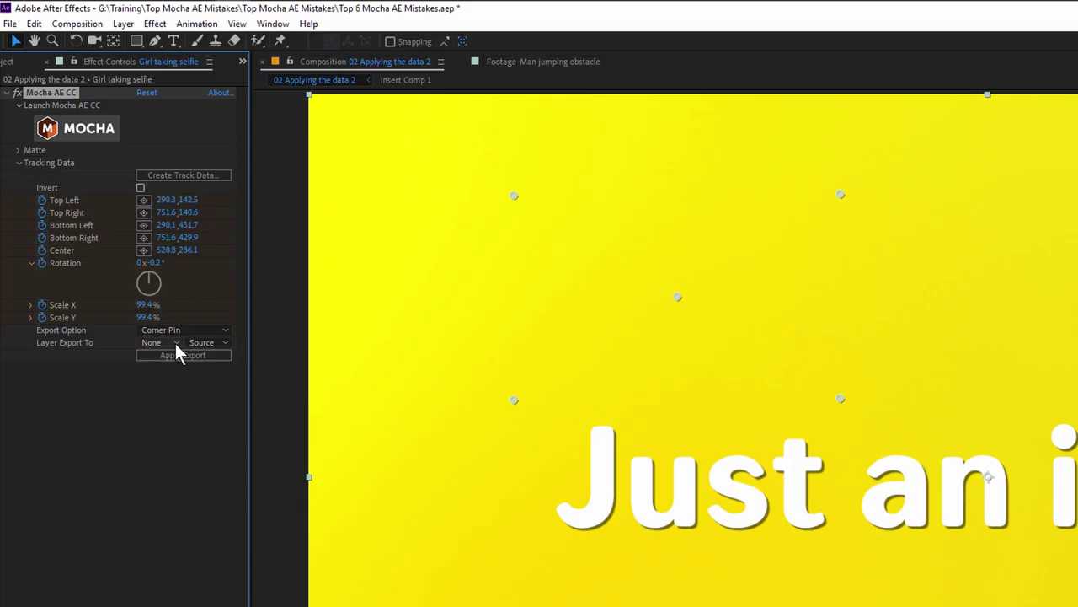
click(173, 343)
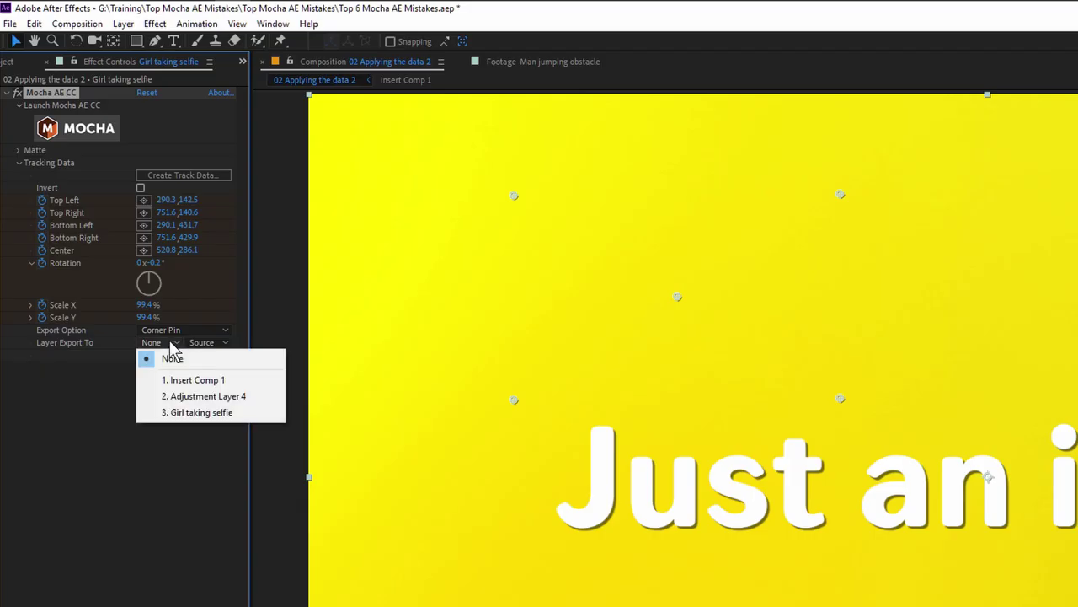
click(217, 381)
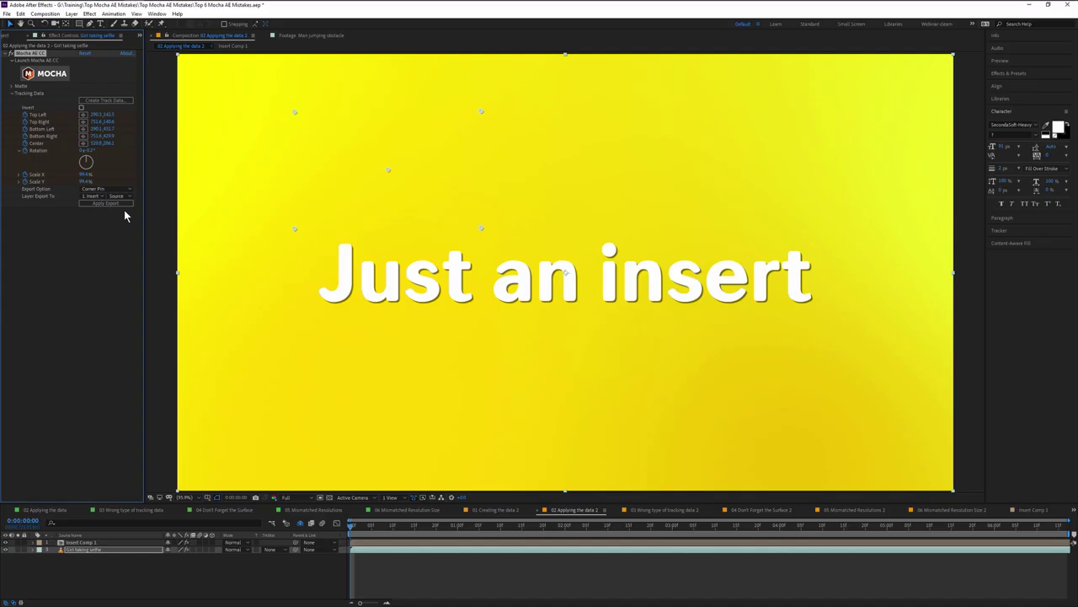
click(122, 206)
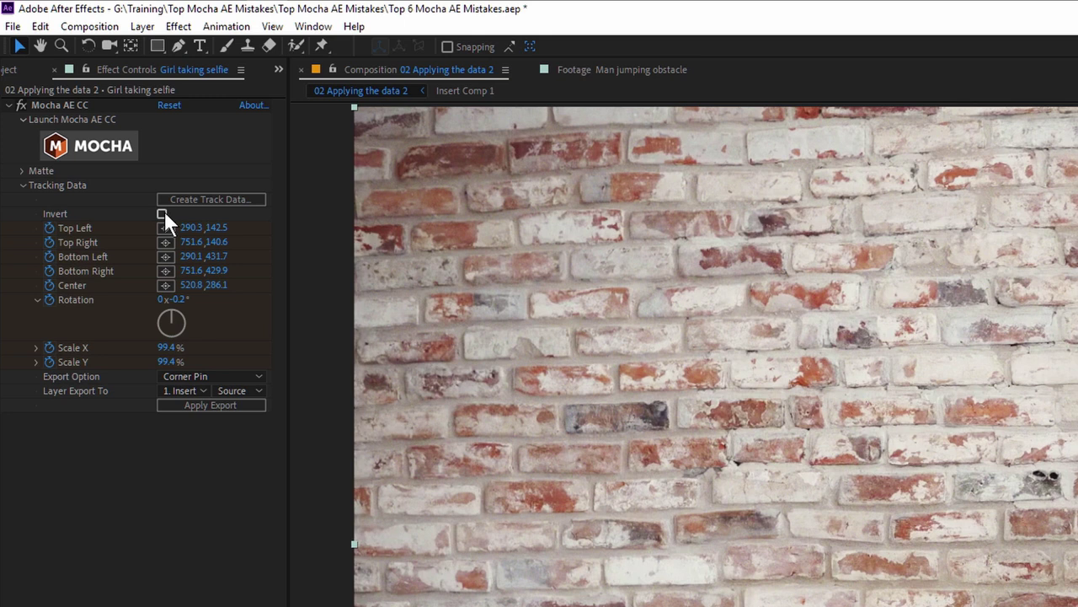
Apply an inverted corner-pin export to the Girl taking selfie layer
click(162, 214)
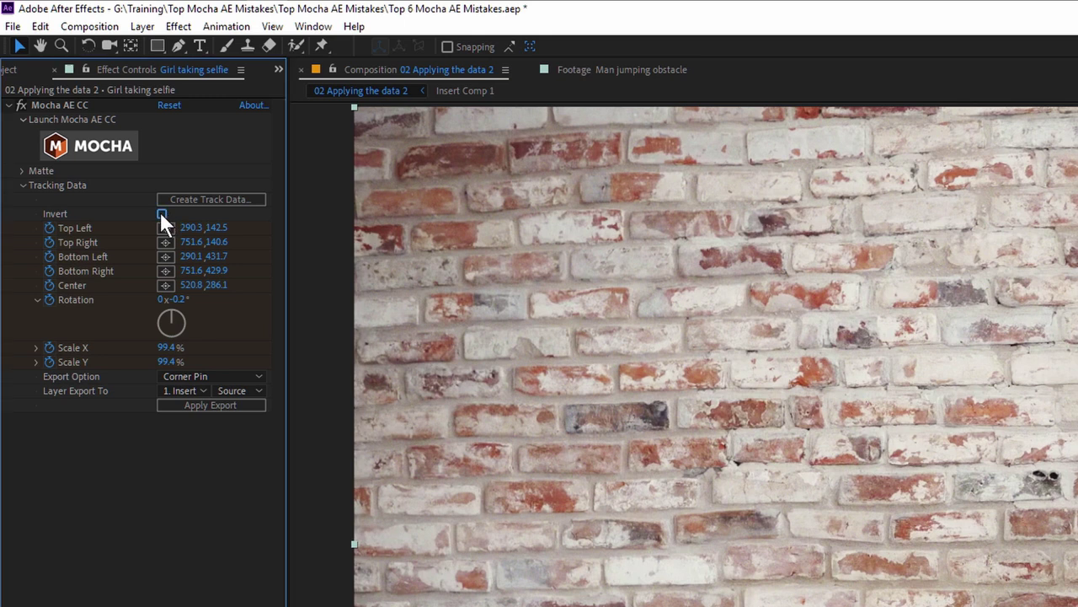
click(202, 392)
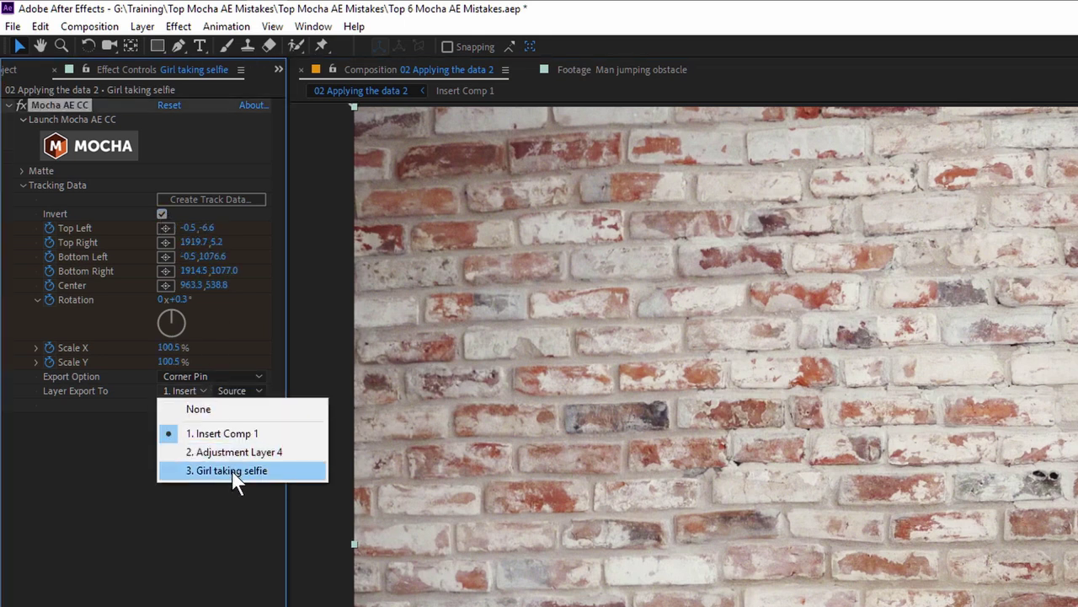
click(274, 470)
click(240, 403)
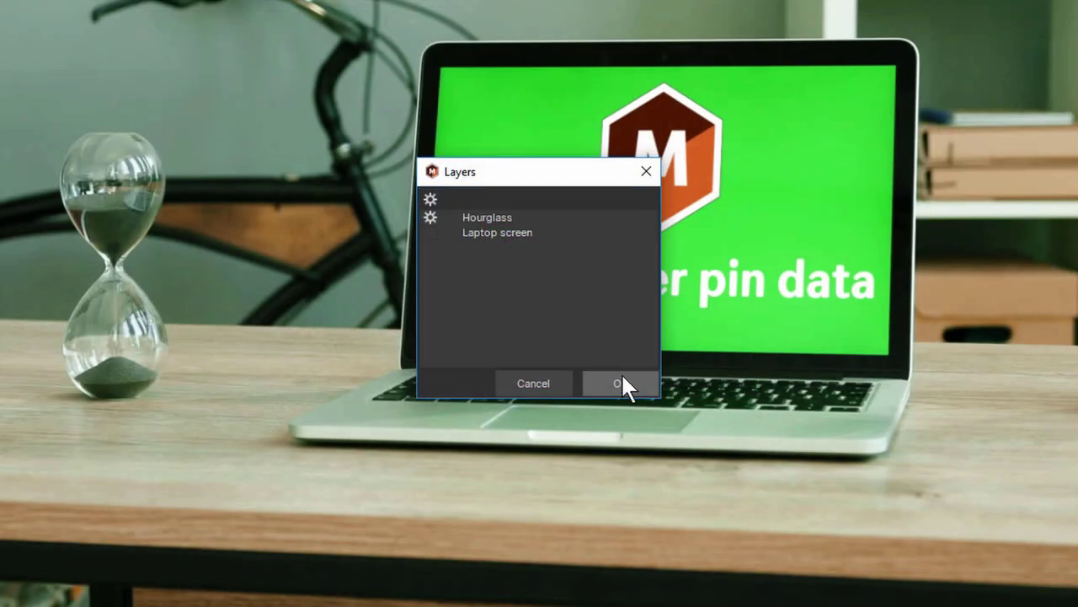
Confirm the track layer and set the hourglass export option to Transform
click(622, 382)
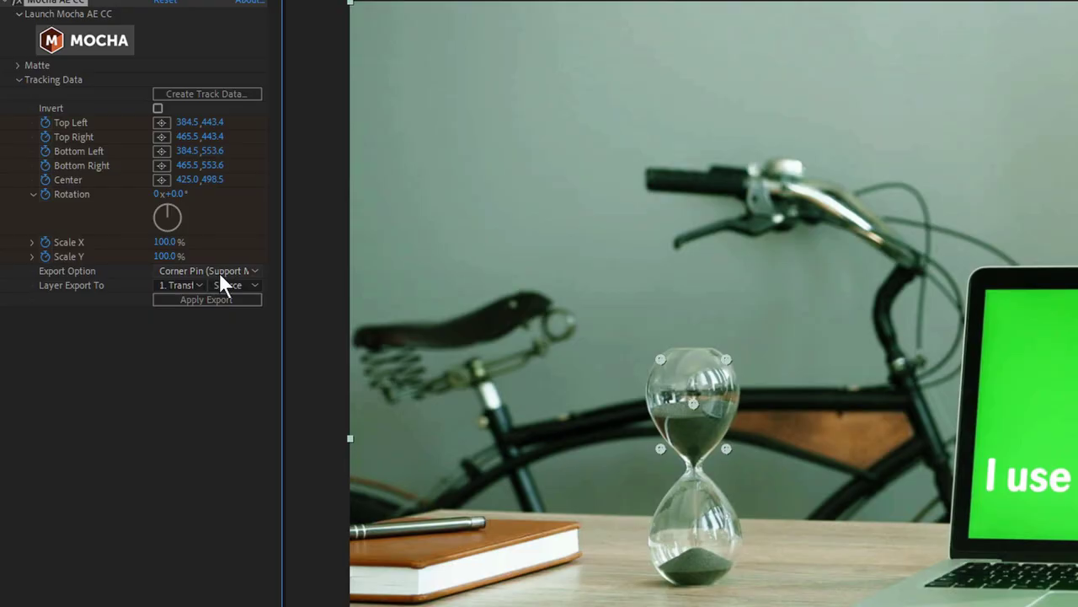
click(219, 272)
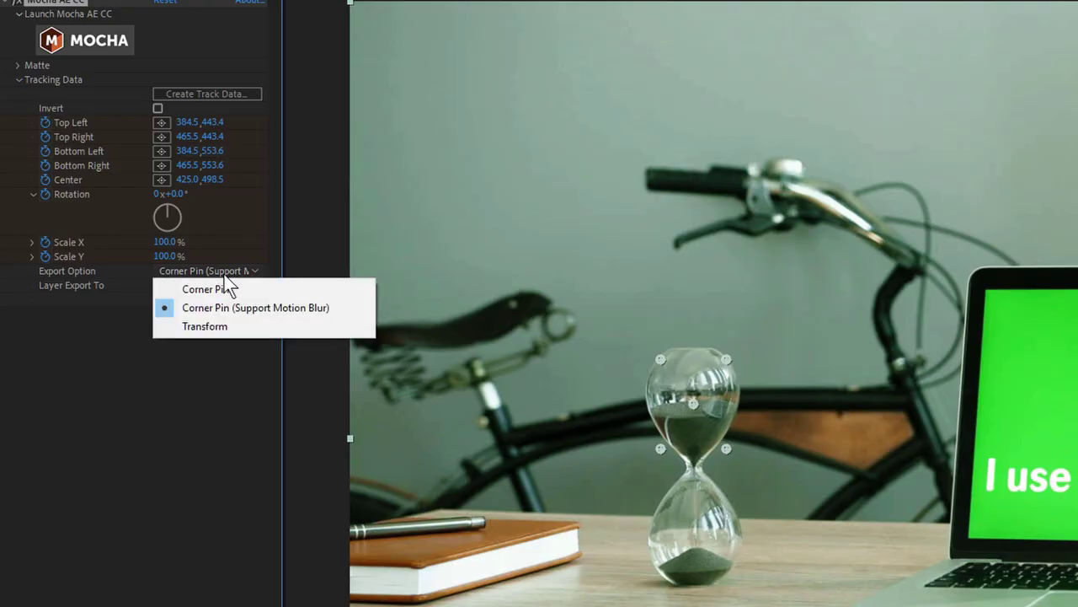
click(233, 328)
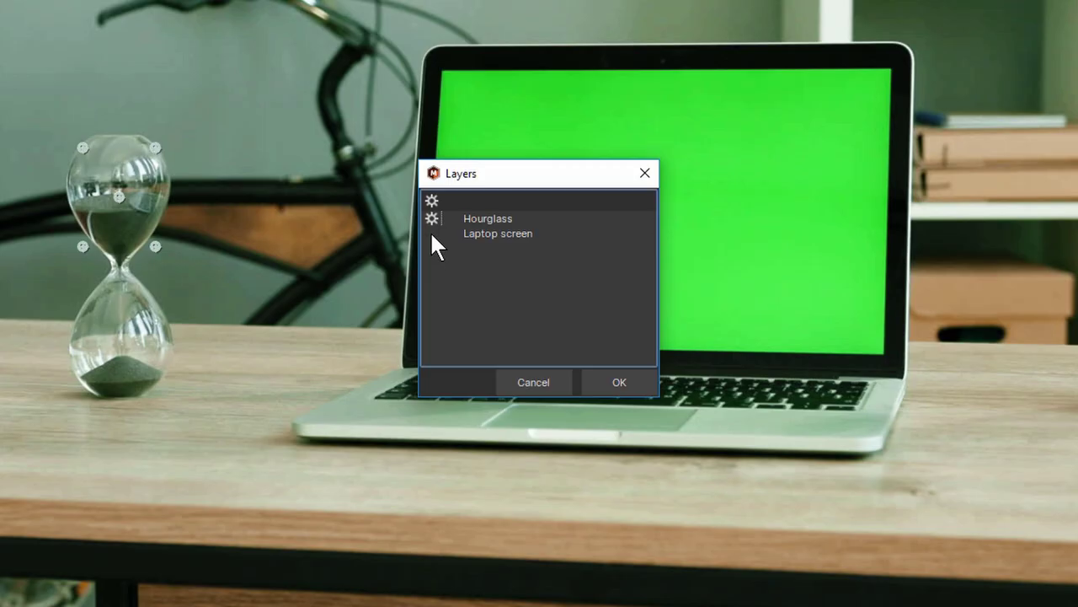
Export the screen track as Corner Pin (Support Motion Blur) and return to the first frame
click(626, 377)
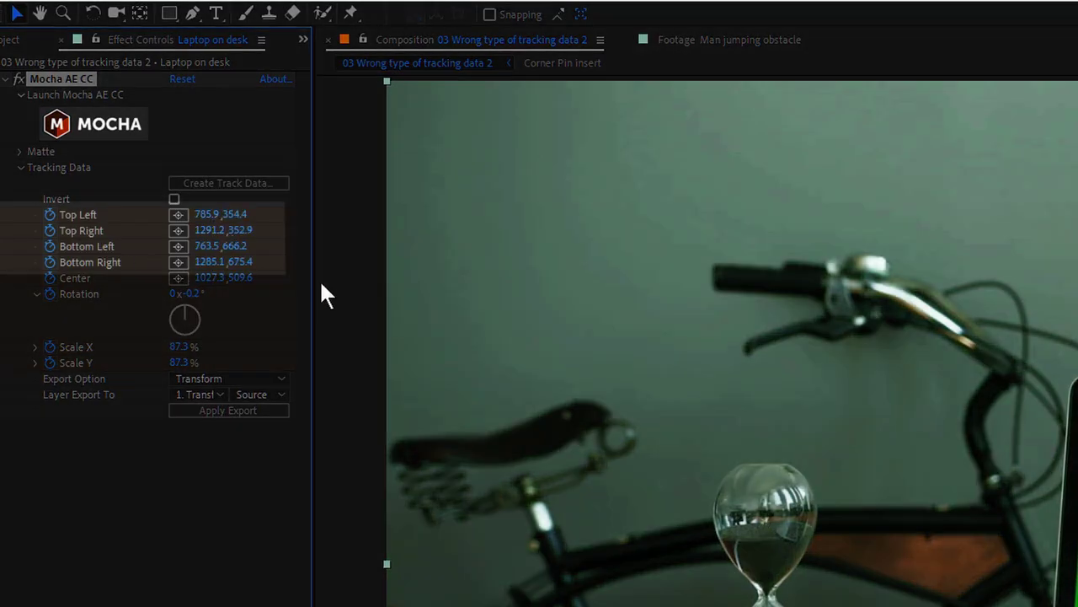
click(217, 377)
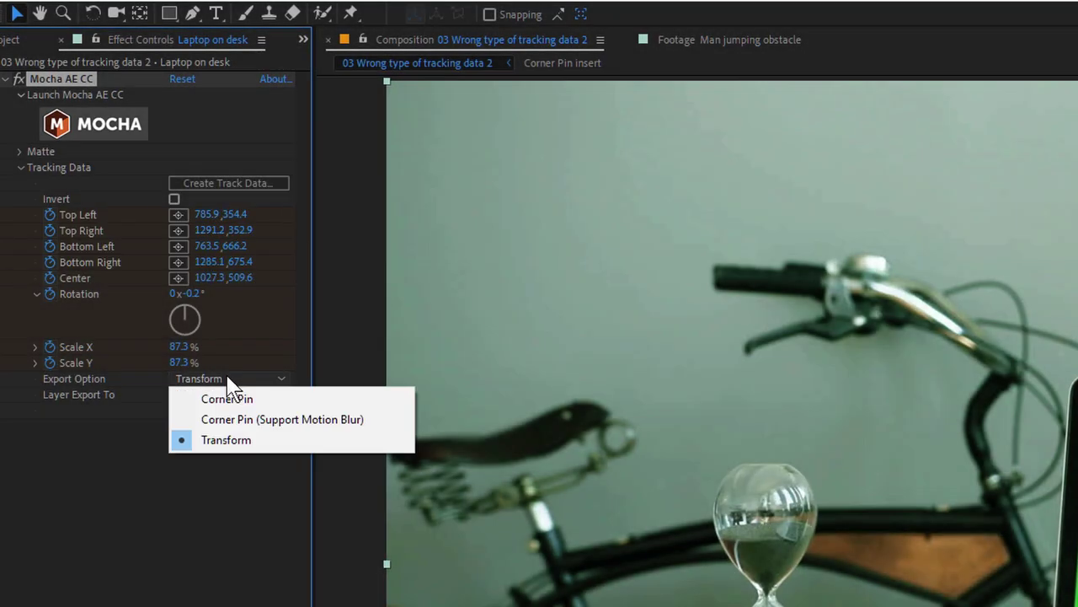
click(330, 421)
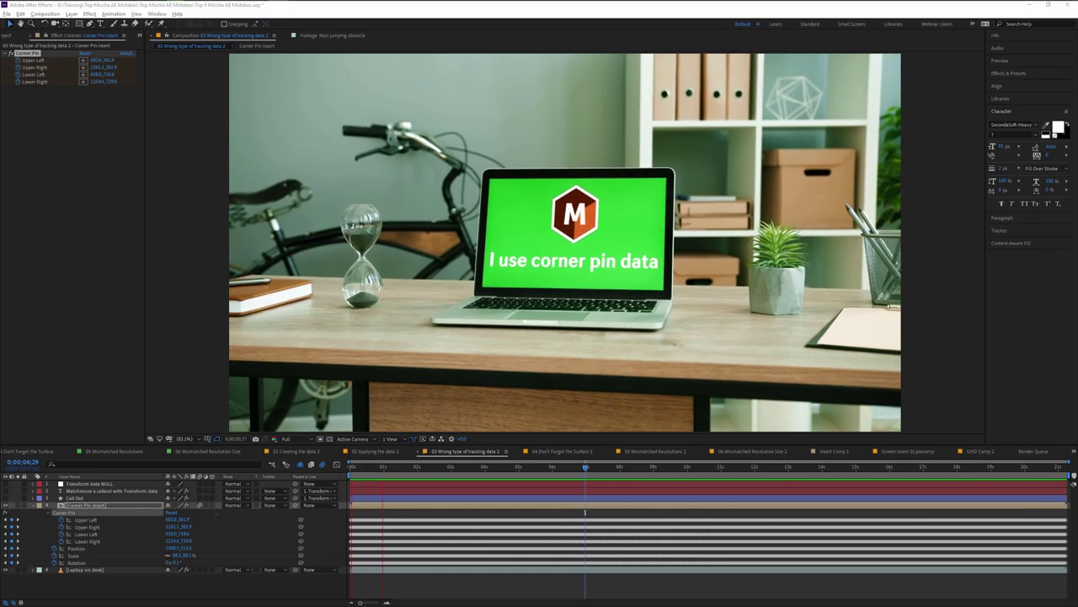
key(Home)
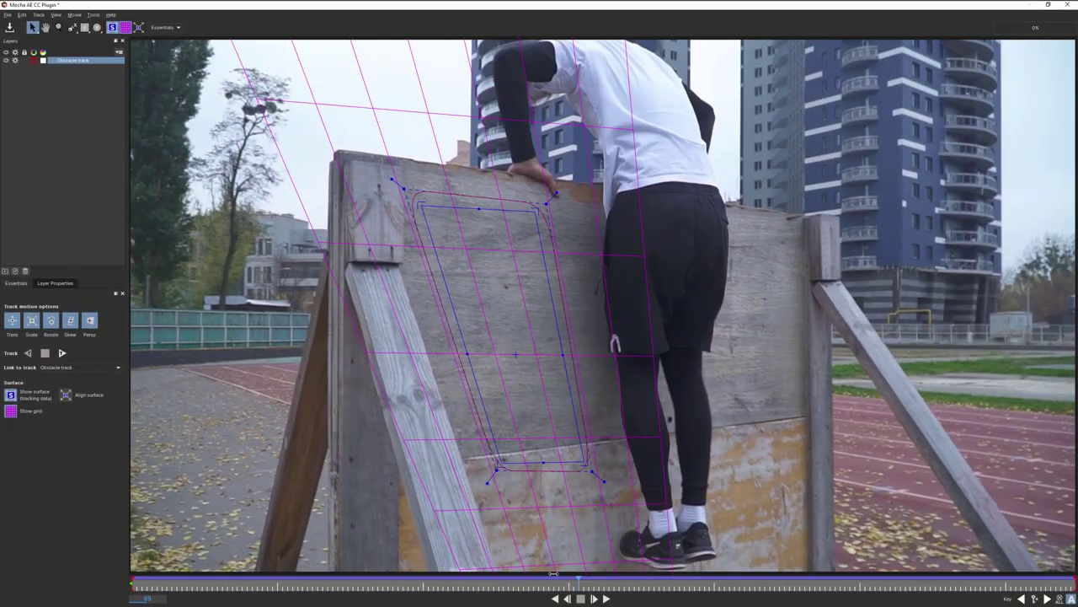
Scrub the 04 Don't Forget the Surface 2 timeline back to review the red insert
drag(552, 575, 486, 577)
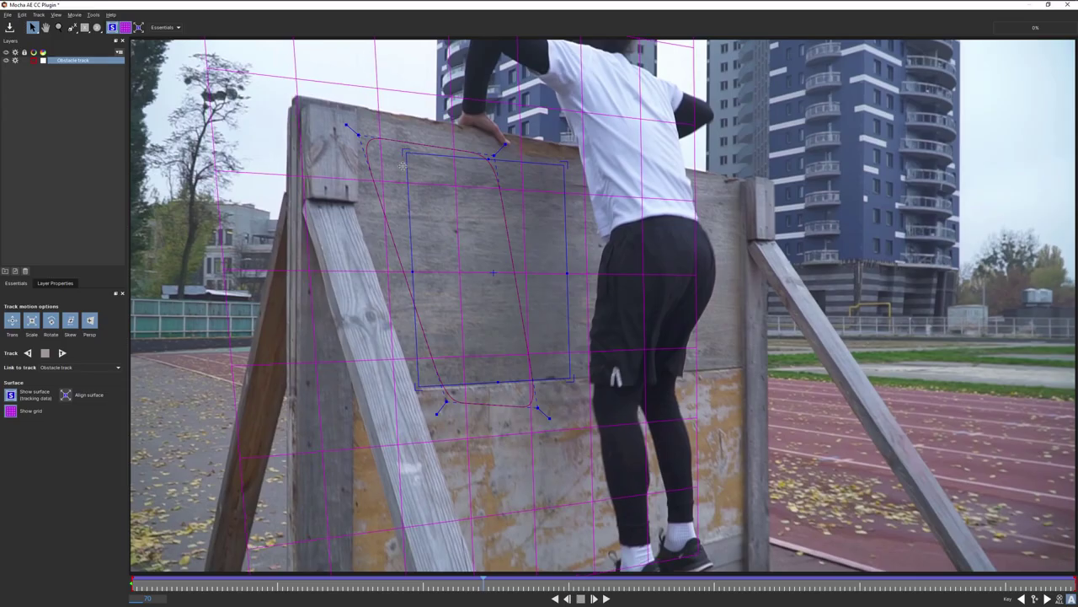
Preview the Logo insert clip, refit the Obstacle surface to the upper board, then set Insert Clip to None
click(17, 283)
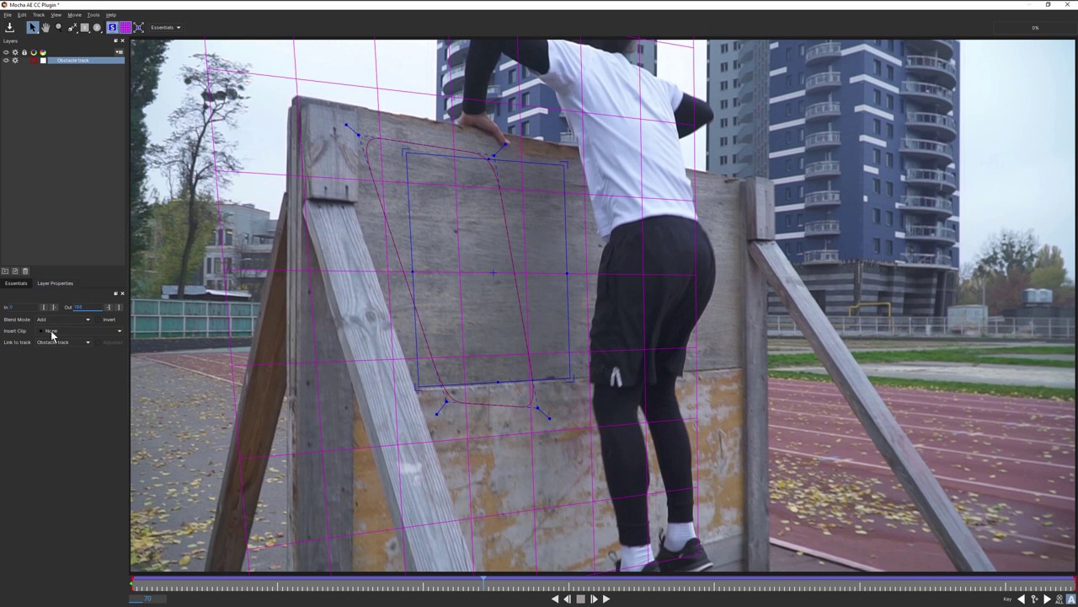
click(56, 331)
click(70, 351)
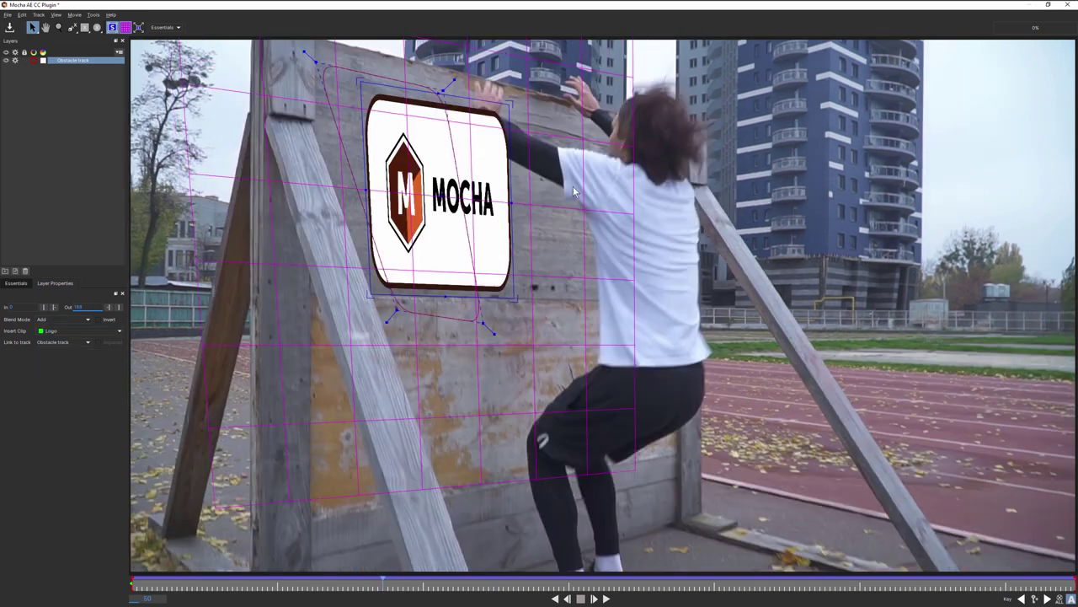
drag(422, 293, 403, 187)
drag(363, 139, 335, 134)
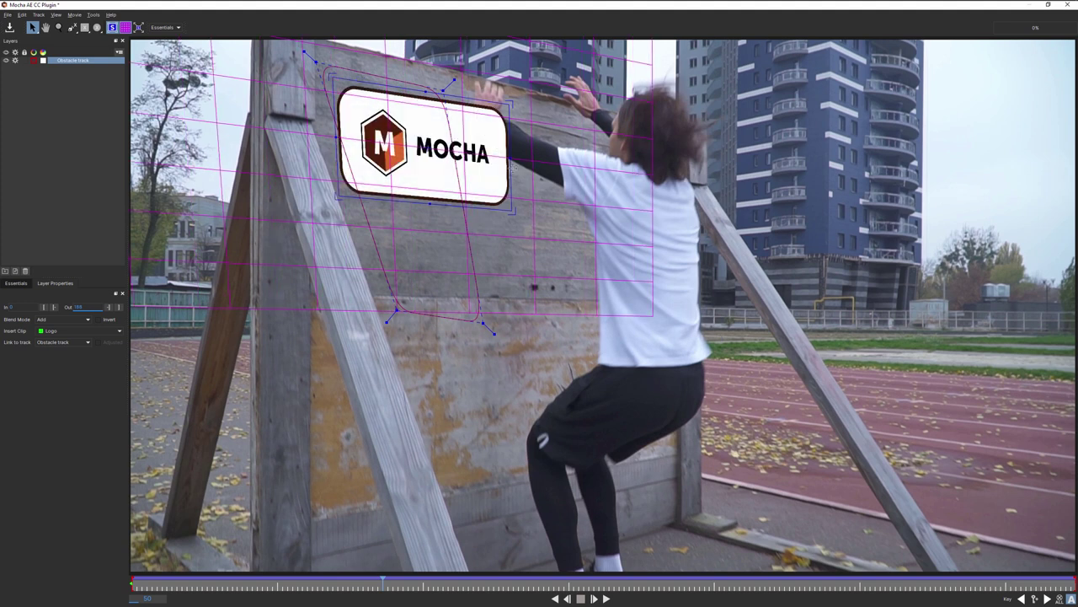
click(67, 332)
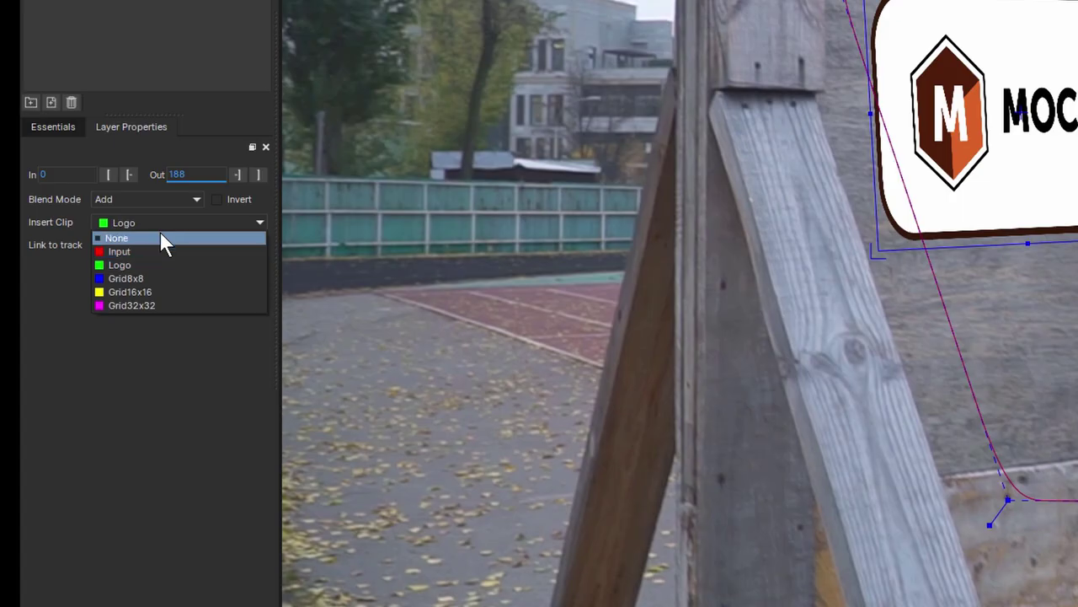
click(161, 236)
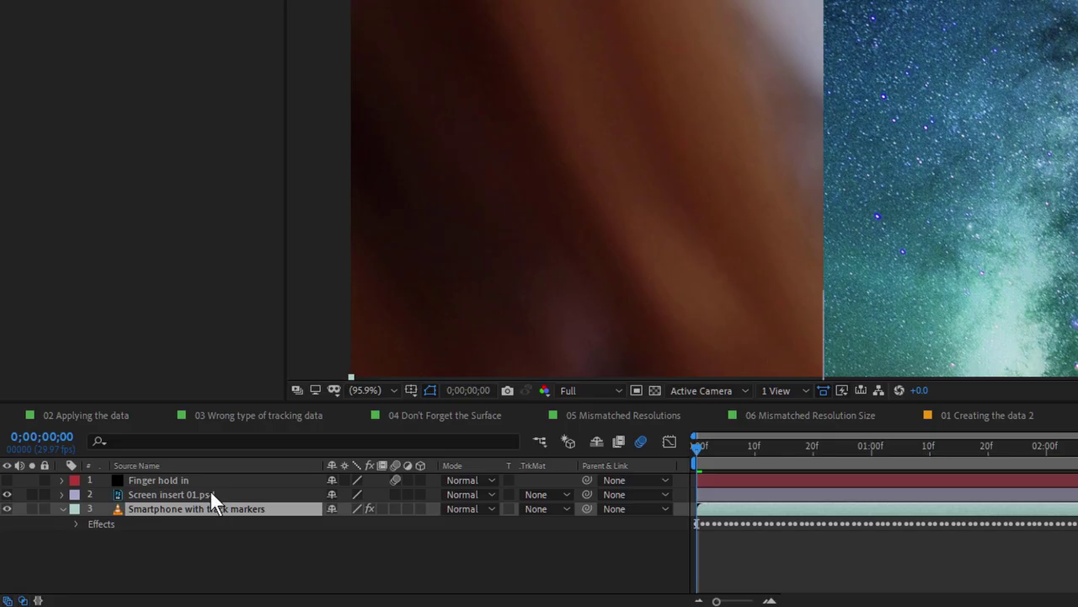
Pre-compose Screen insert 01.psd, moving all attributes into the new composition, and begin renaming it
click(105, 548)
right_click(127, 549)
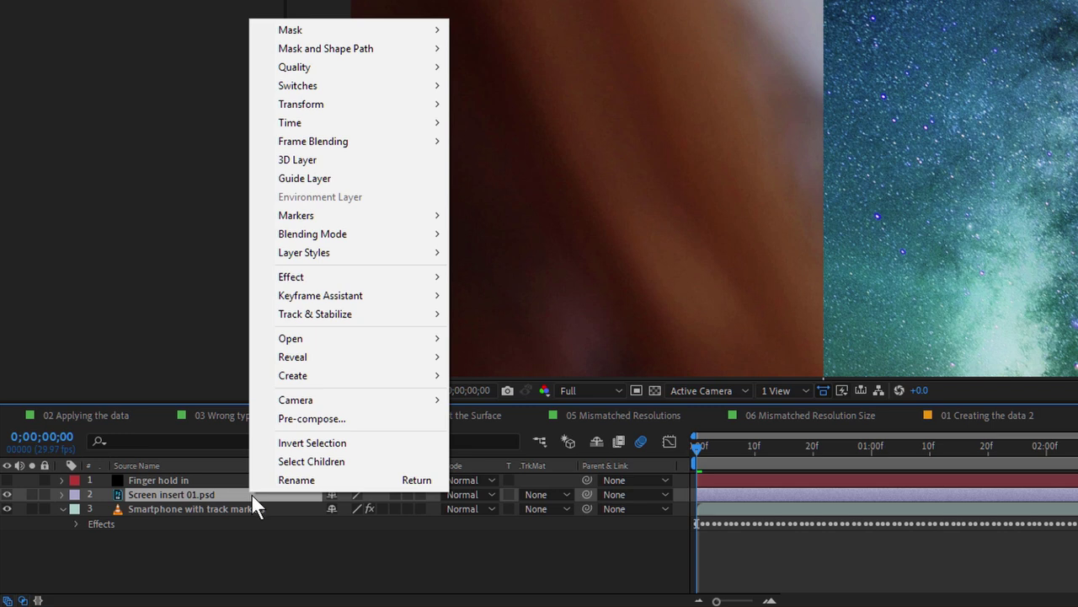
click(408, 422)
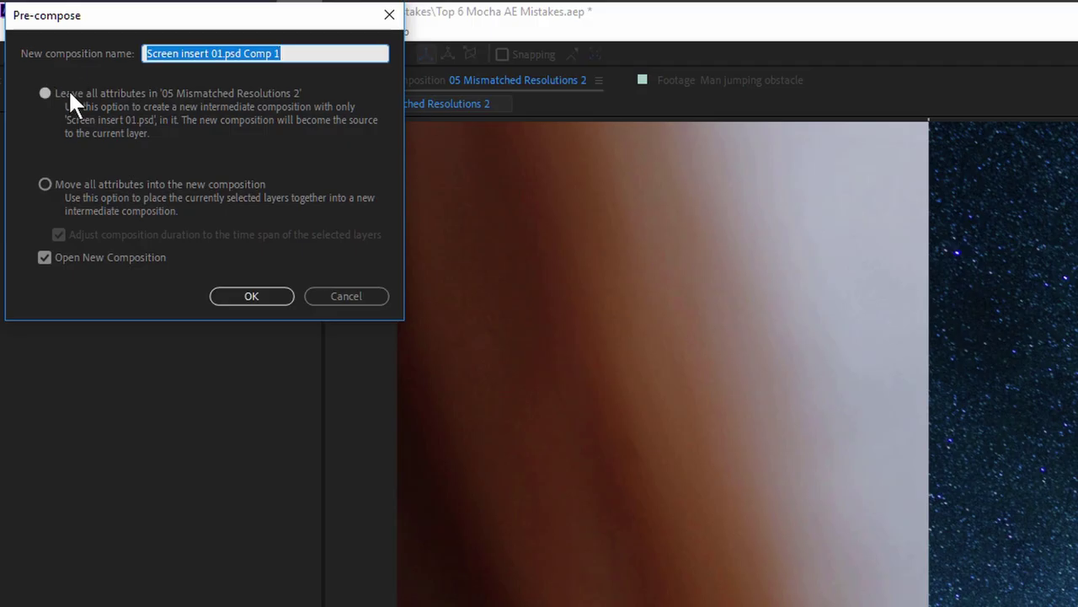
click(44, 184)
click(211, 53)
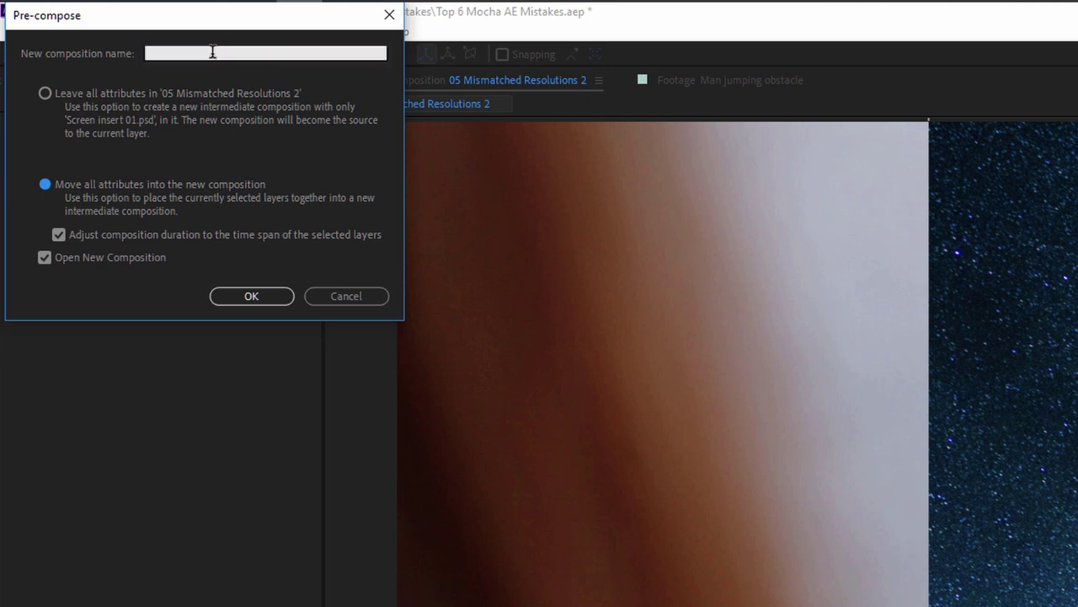
drag(212, 53, 403, 57)
key(BackSpace)
text(.pew)
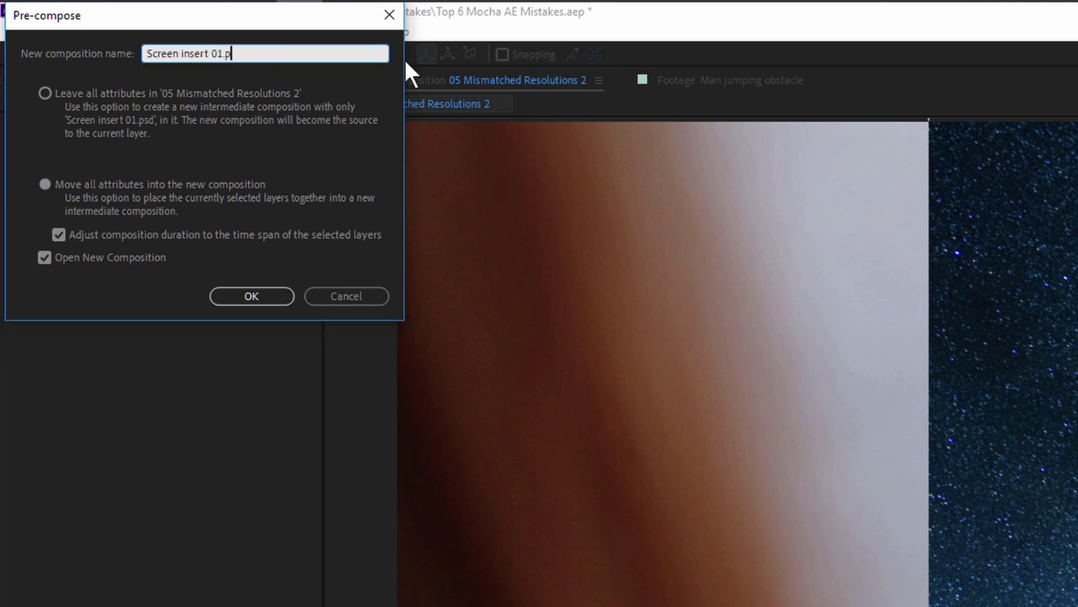
key(BackSpace)
key(BackSpace)
Name the new composition 'Screen insert 01.precomp' and confirm the pre-compose
text(sd)
key(BackSpace)
key(BackSpace)
key(BackSpace)
text(precomp)
click(251, 295)
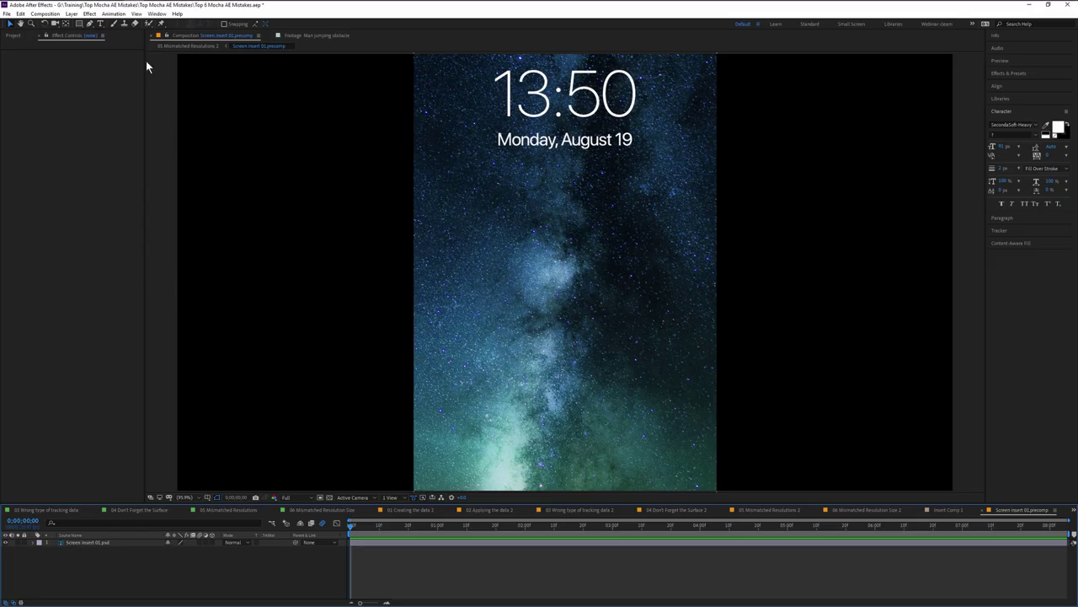
Check the precomp's composition settings and fit the screen image to the 1920 x 1080 frame
click(45, 13)
click(79, 38)
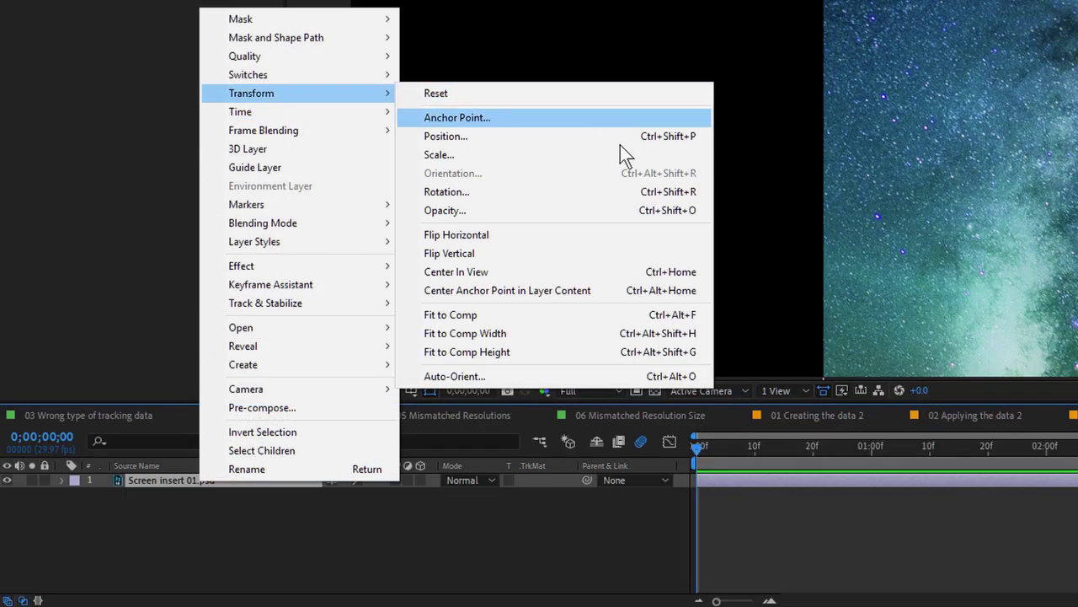
click(637, 316)
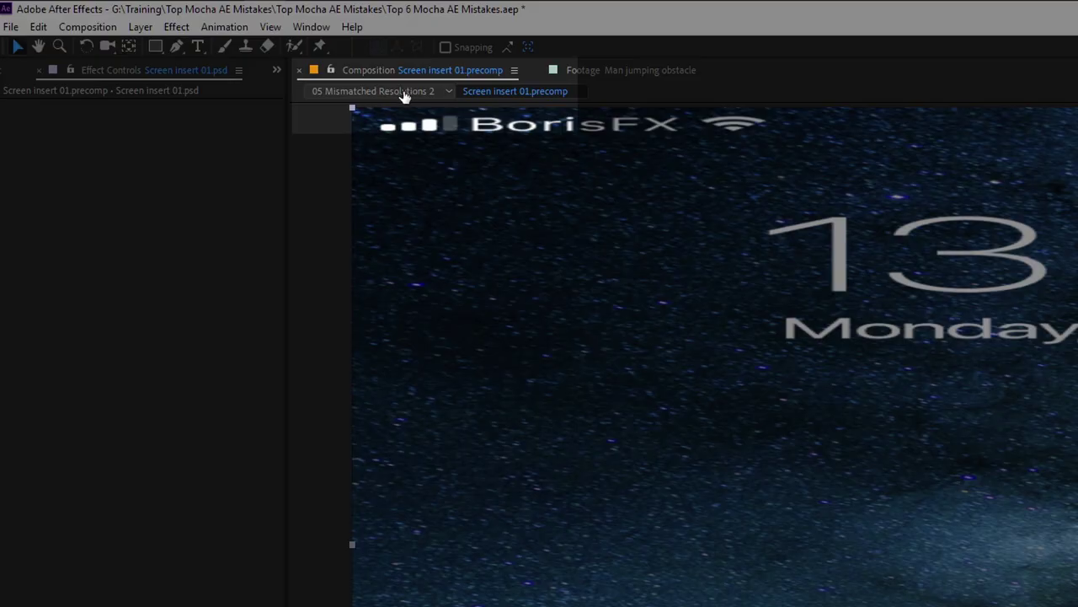
In 05 Mismatched Resolutions 2, apply the Smartphone with track markers corner-pin export and preview playback
click(188, 46)
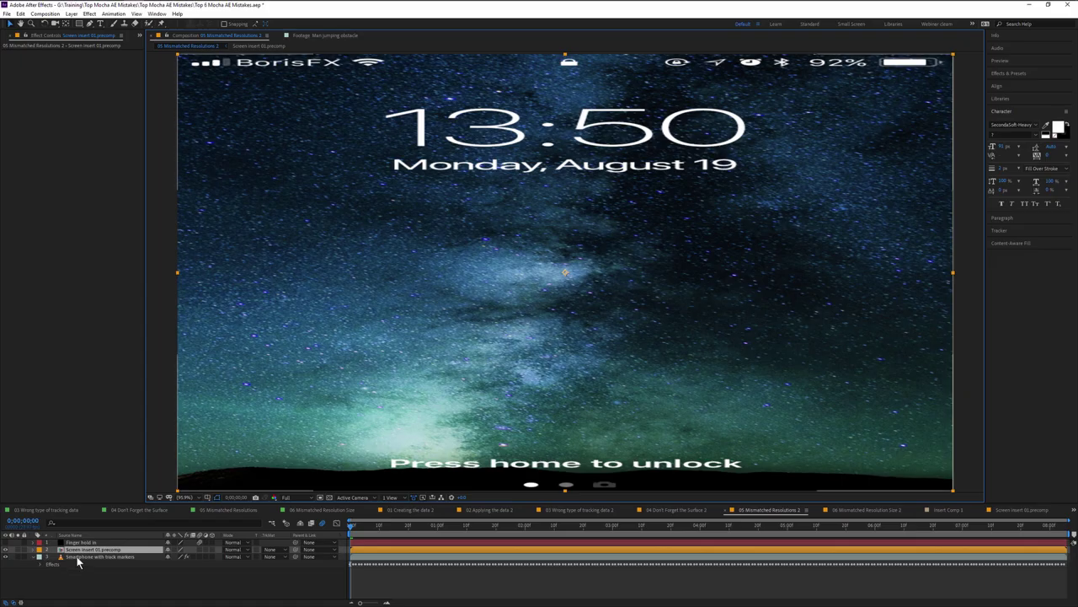
click(77, 557)
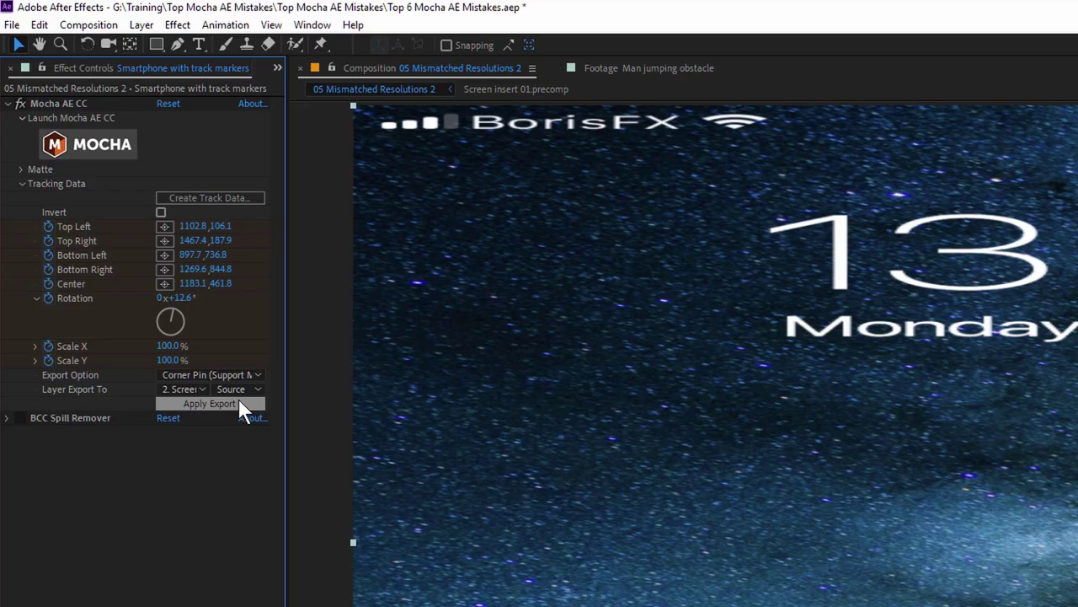
click(224, 400)
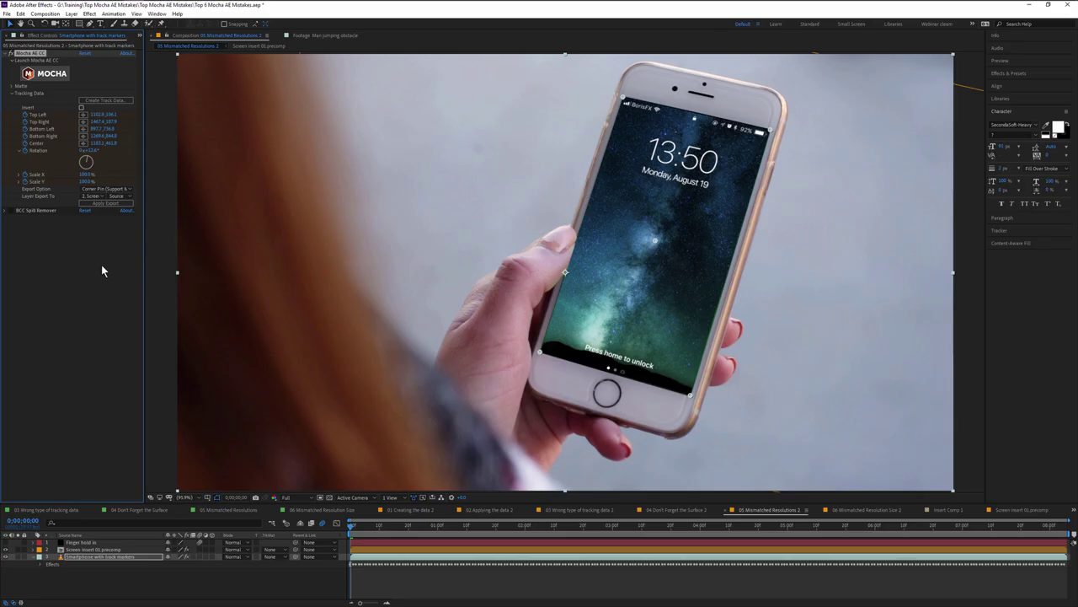
key(space)
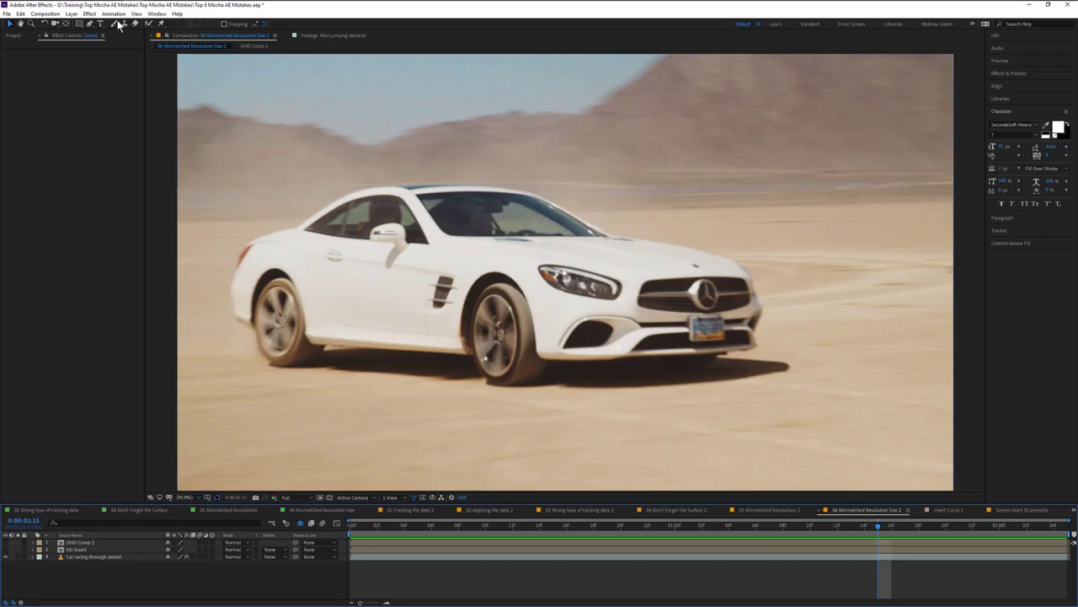
Check the composition size, then start pre-composing the UHD Comp 1 layer as UHD Comp 2
click(101, 28)
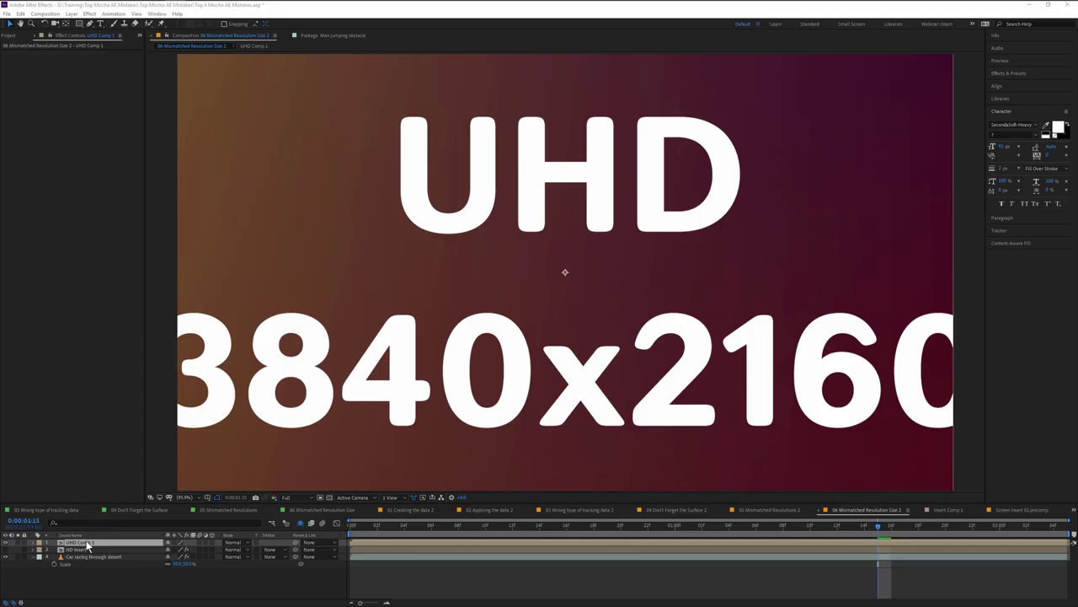
right_click(95, 546)
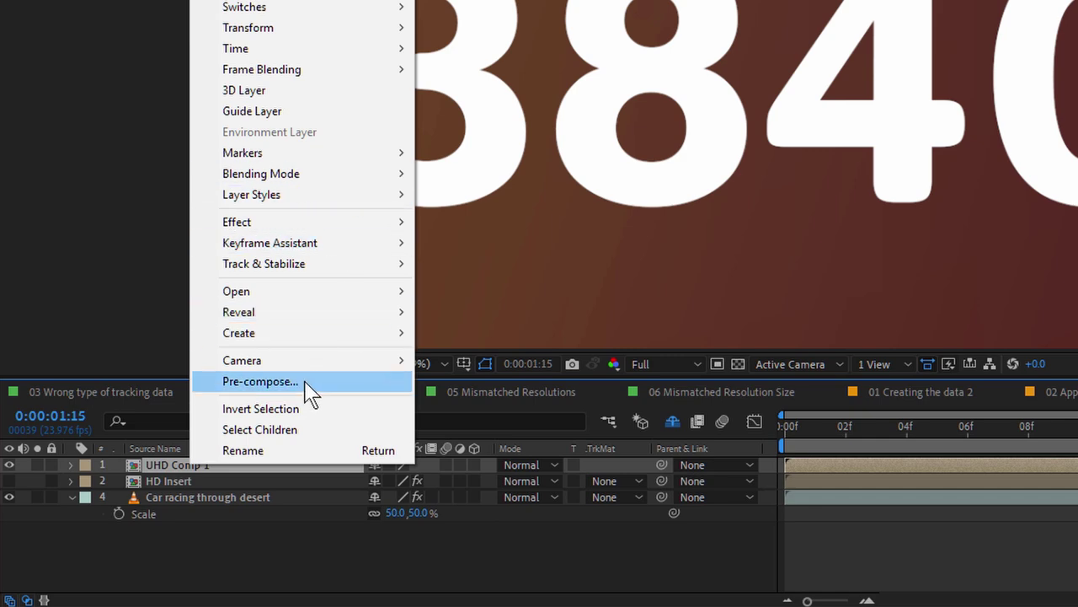
click(261, 382)
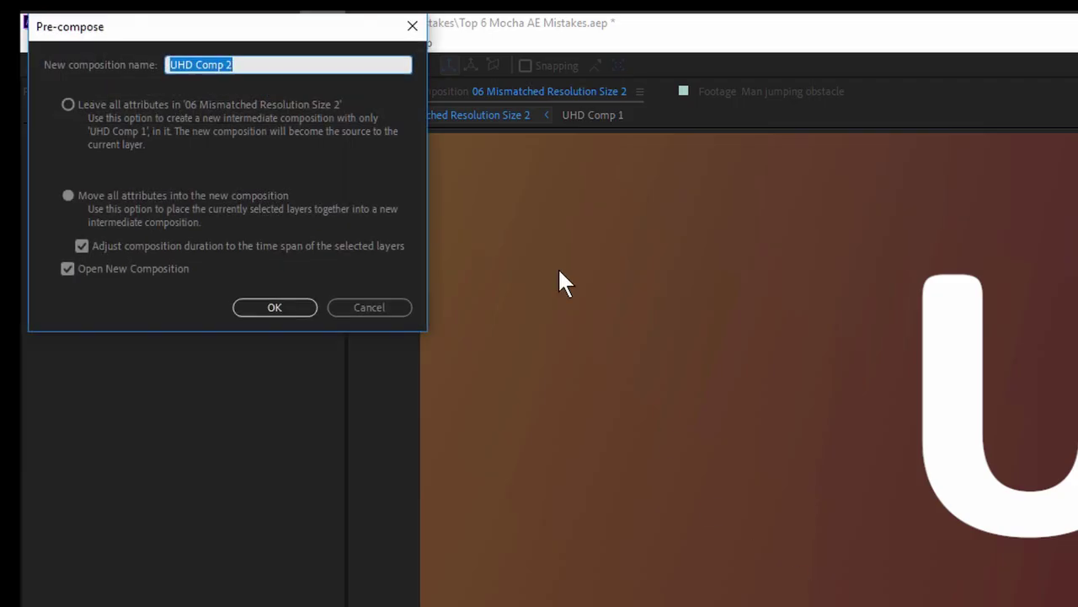
Pre-compose UHD Comp 1 with all attributes moved and resize UHD Comp 2 to 3840×2160
click(95, 194)
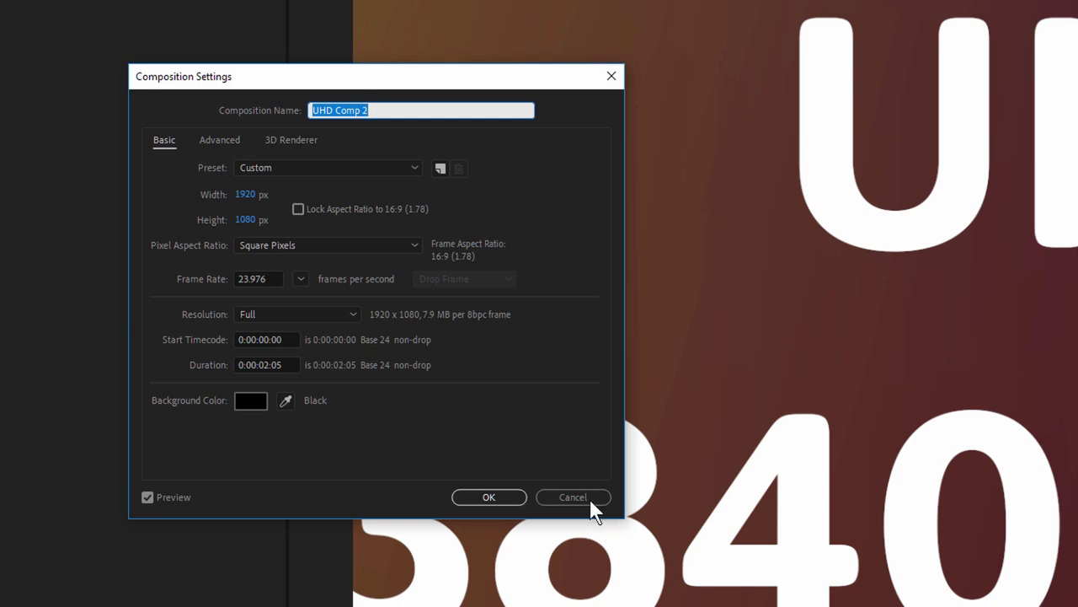
drag(254, 195, 249, 195)
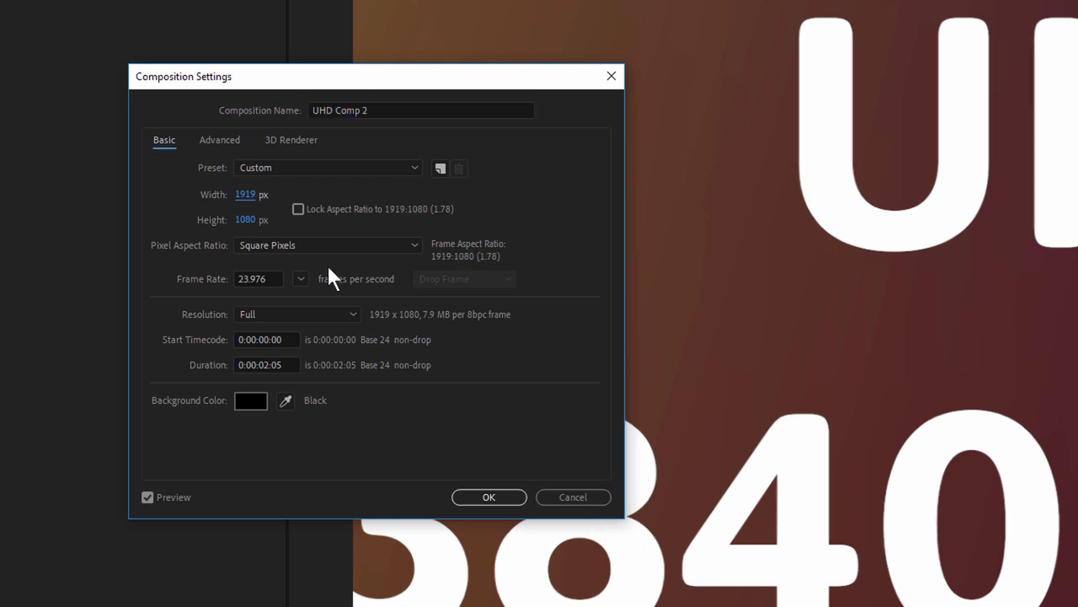
click(244, 195)
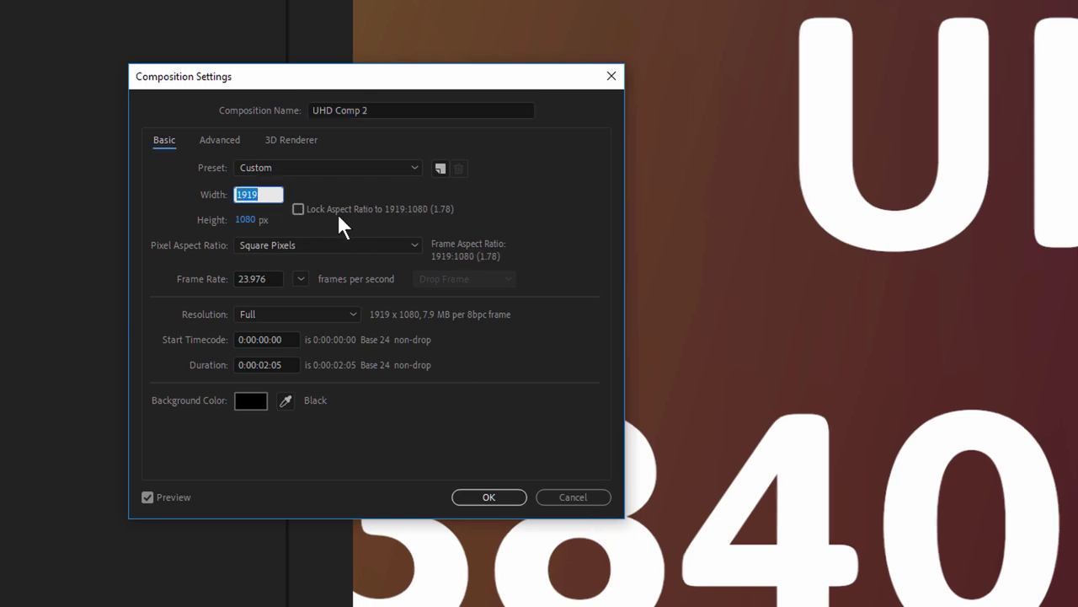
text(3840)
key(Tab)
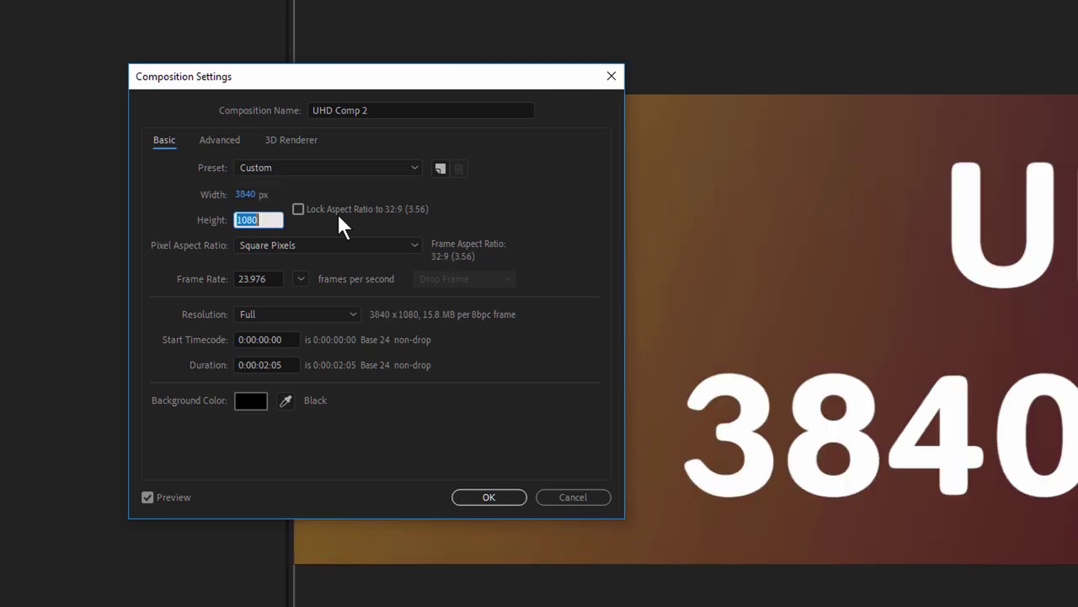
text(216)
key(BackSpace)
text(60)
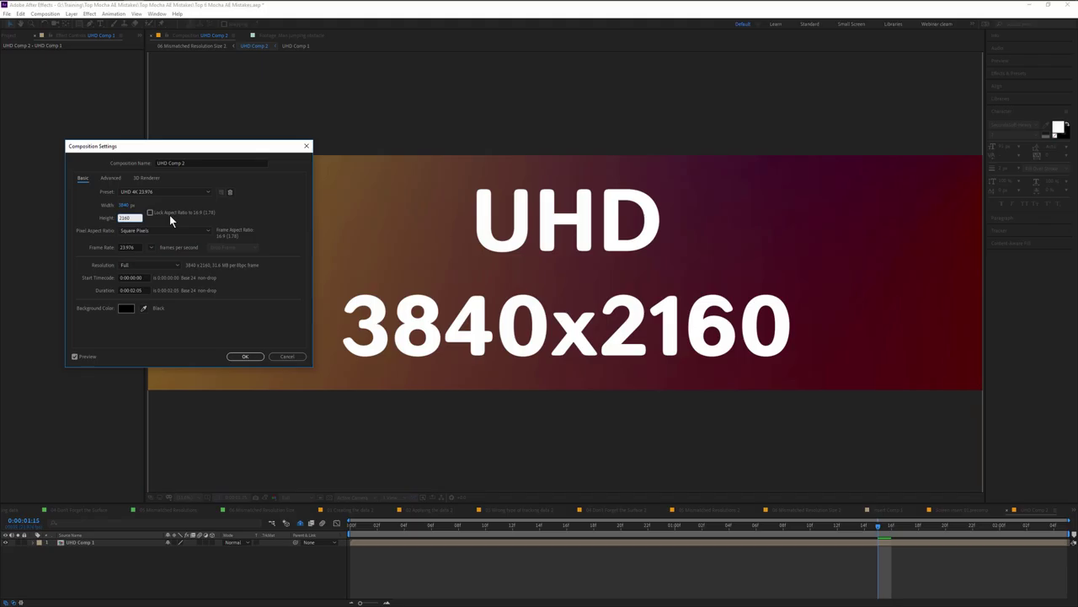
key(Return)
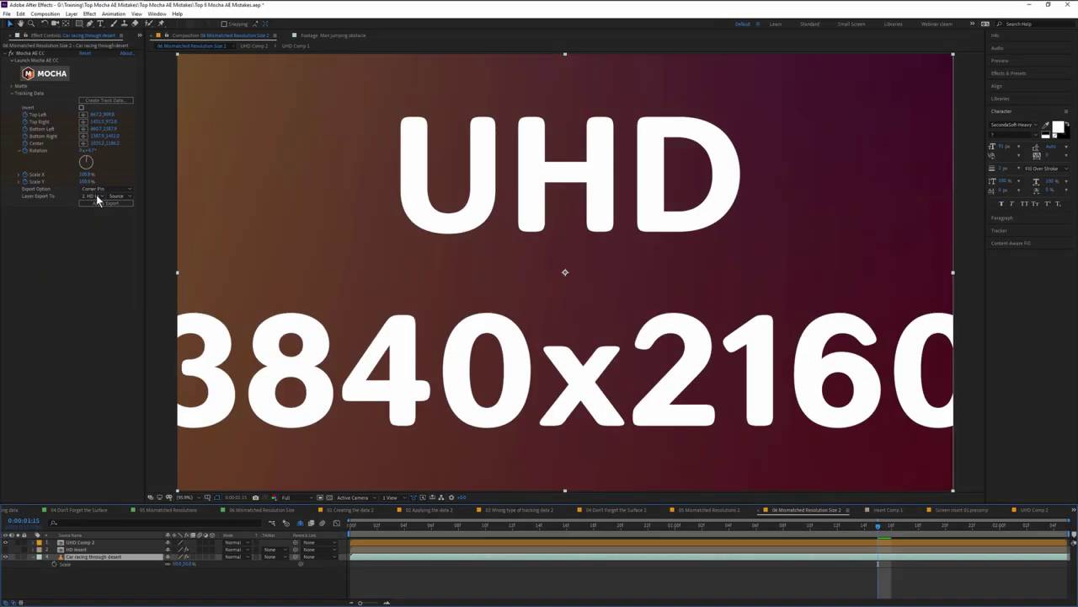
Export the Mocha corner-pin track to 1. UHD Comp 2 and preview the result
click(91, 193)
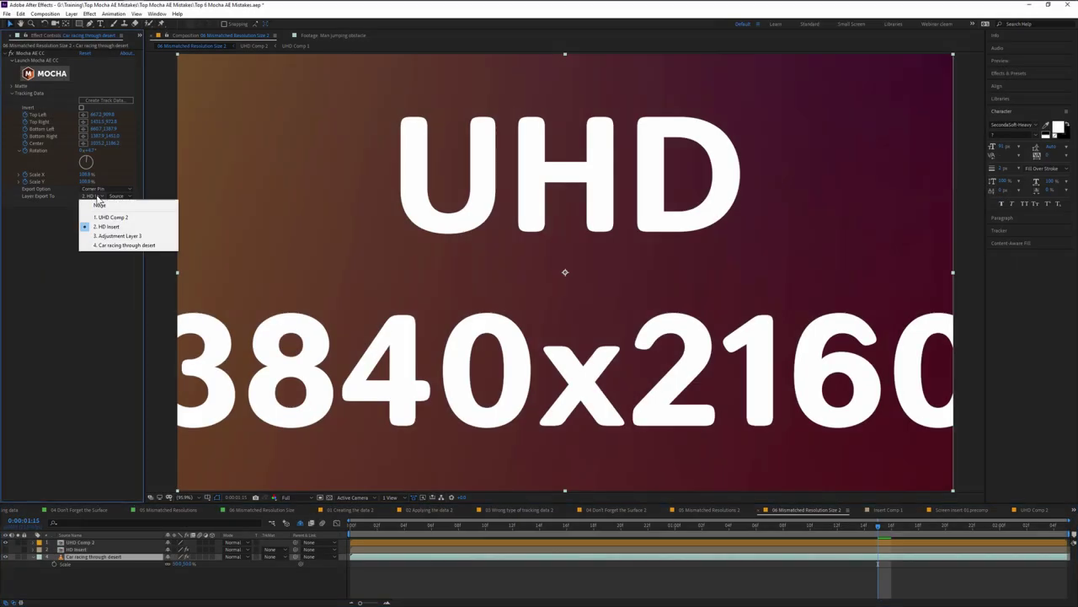
click(257, 320)
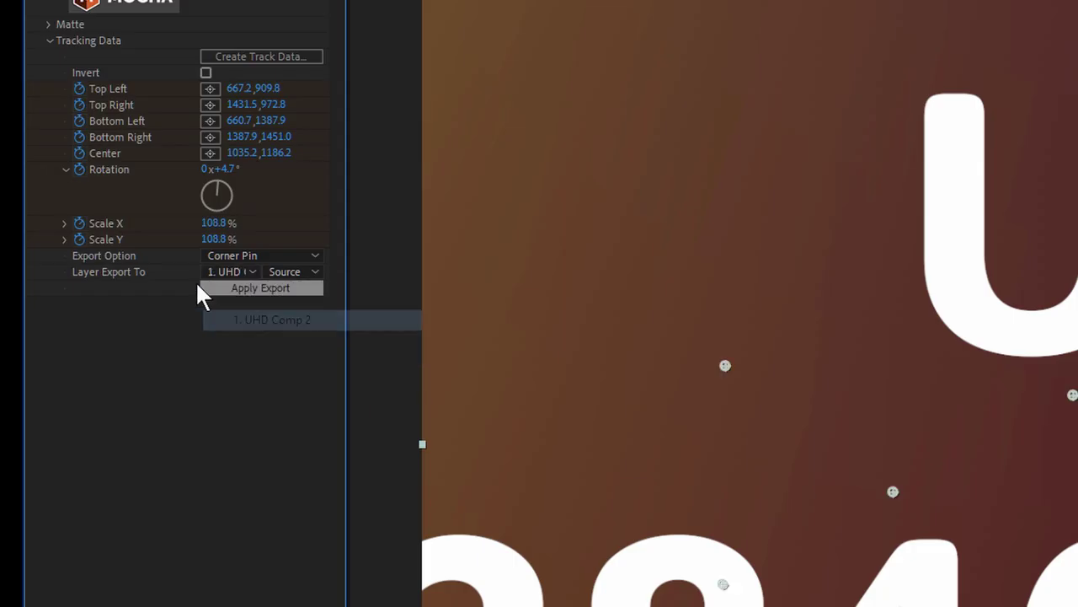
click(287, 289)
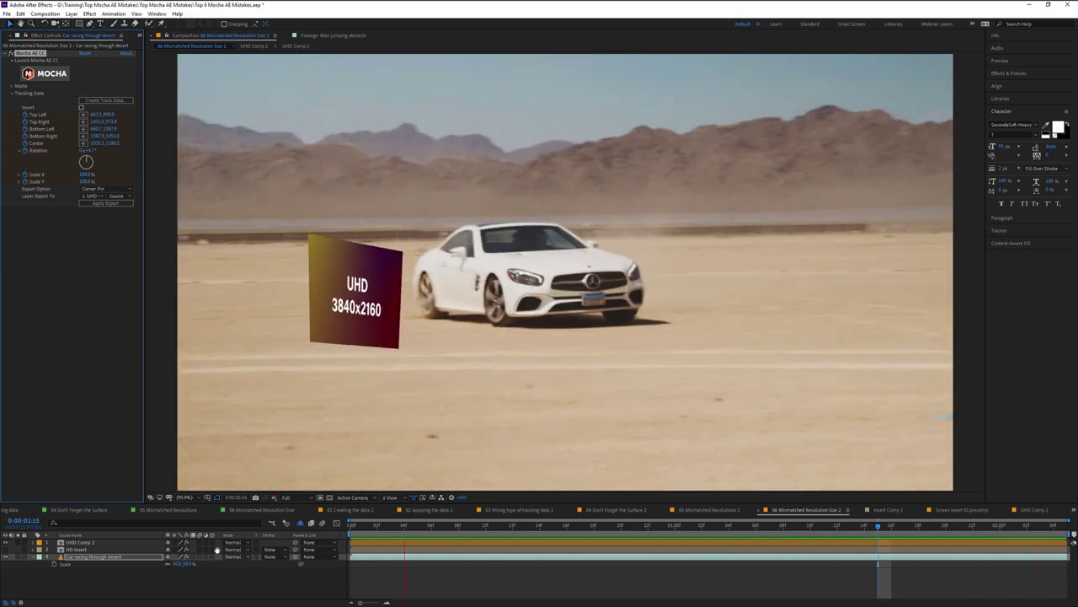
key(space)
click(97, 544)
Scale UHD Comp 2 to 50% and preview the card following the car
key(s)
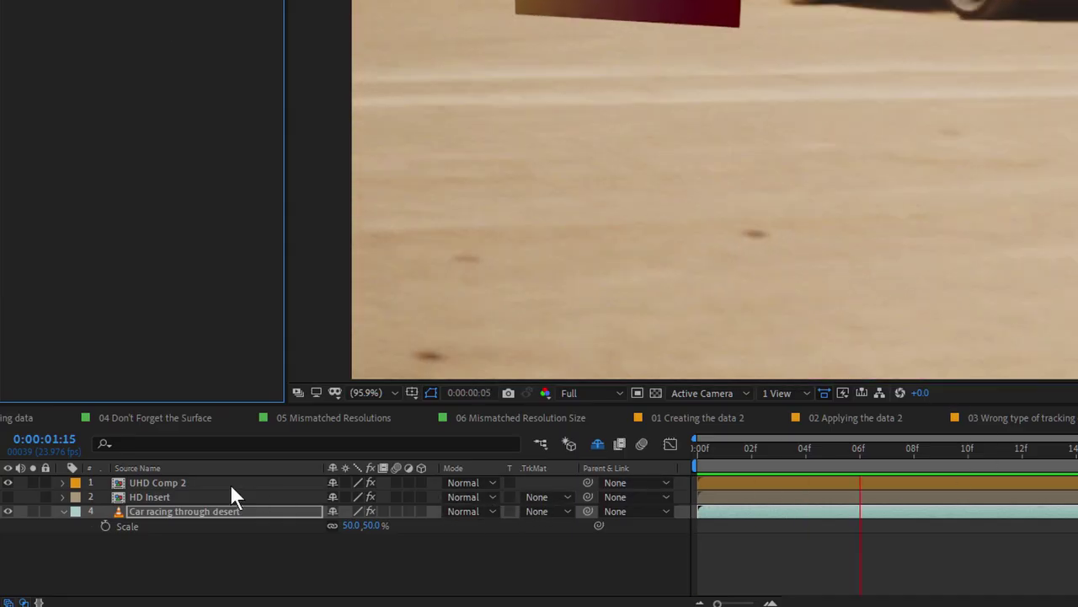
key(space)
click(187, 481)
key(s)
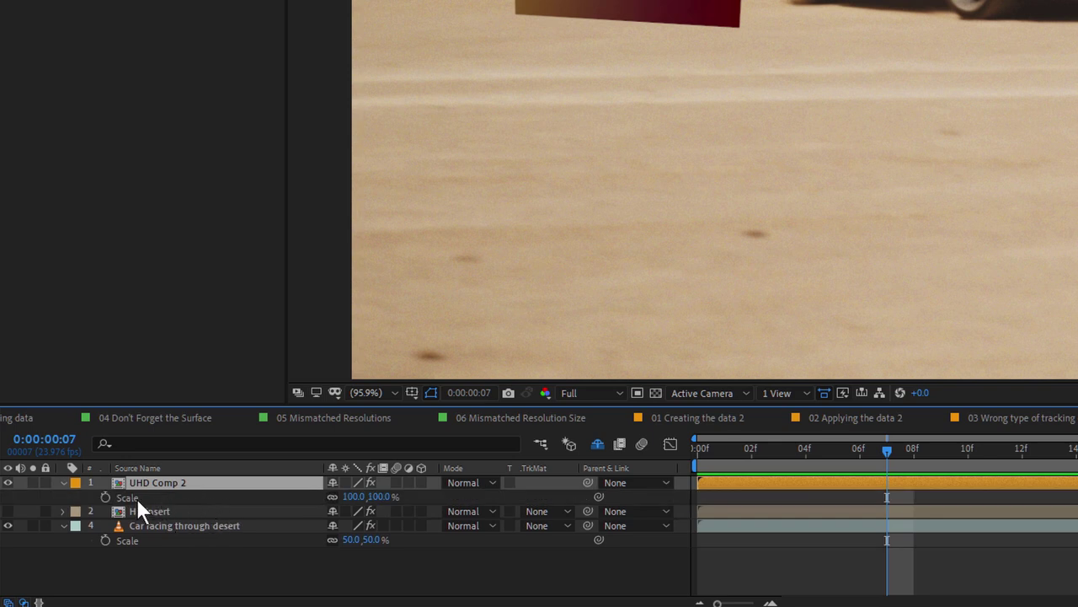
click(354, 496)
text(50)
key(Return)
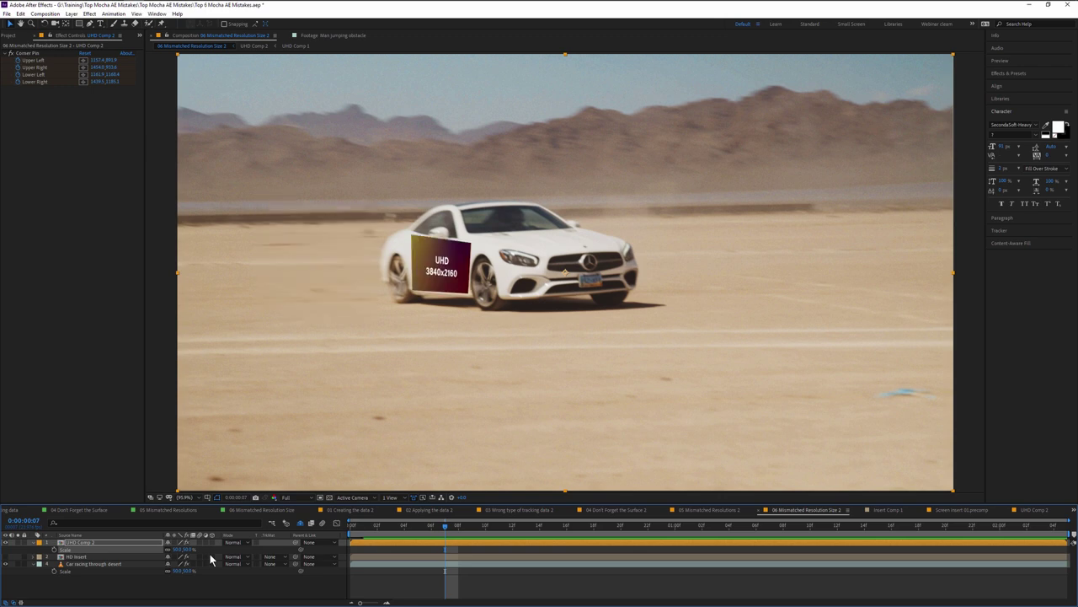
key(space)
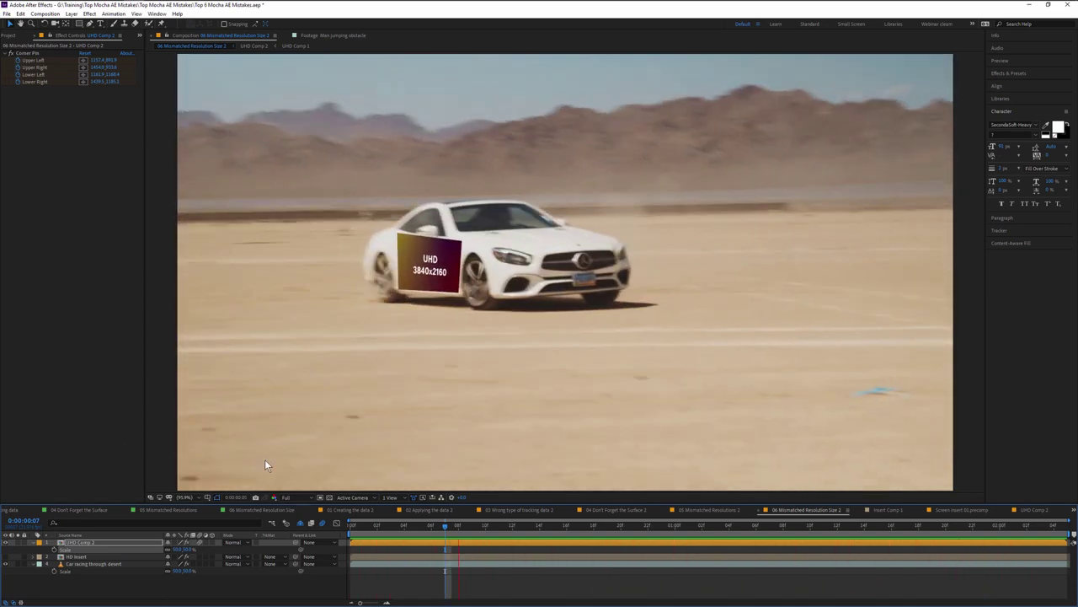
click(358, 530)
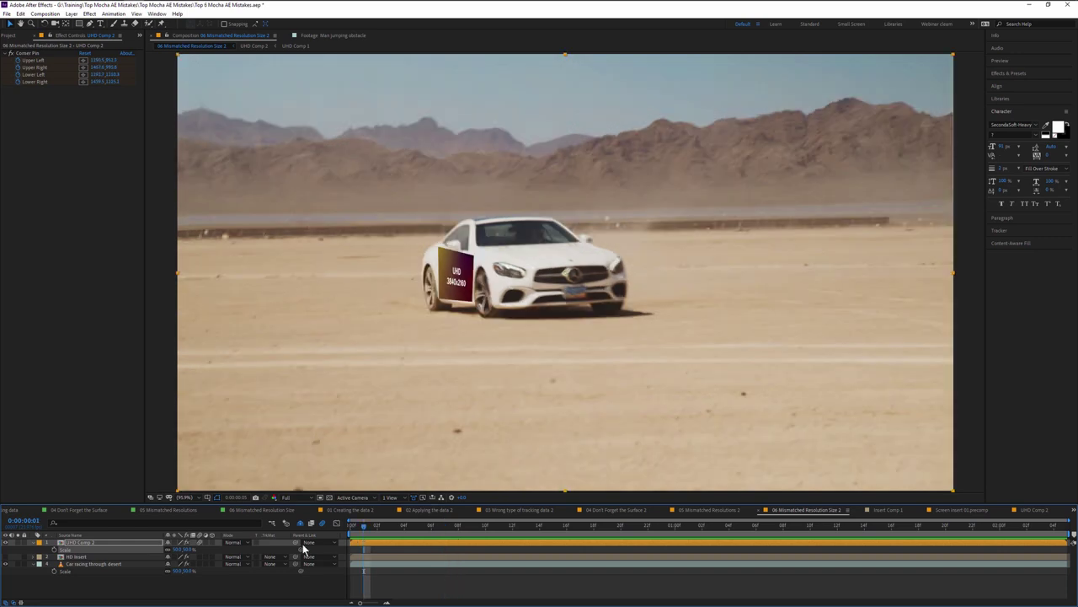
click(88, 564)
Pre-compose the car footage without opening it and confirm Mocha's Input clip is 1920×1080
click(127, 190)
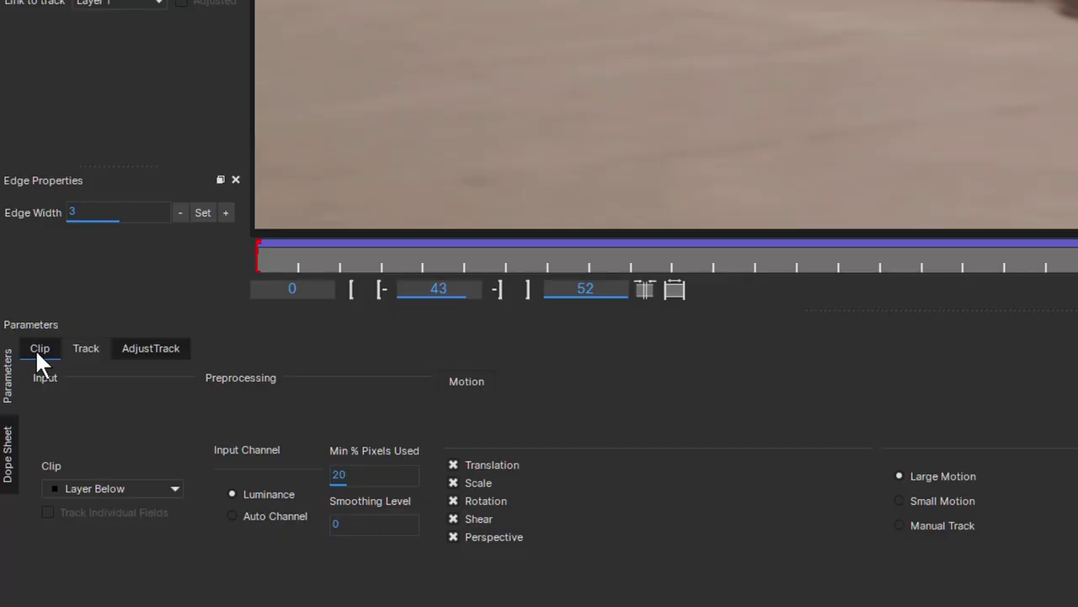
click(20, 492)
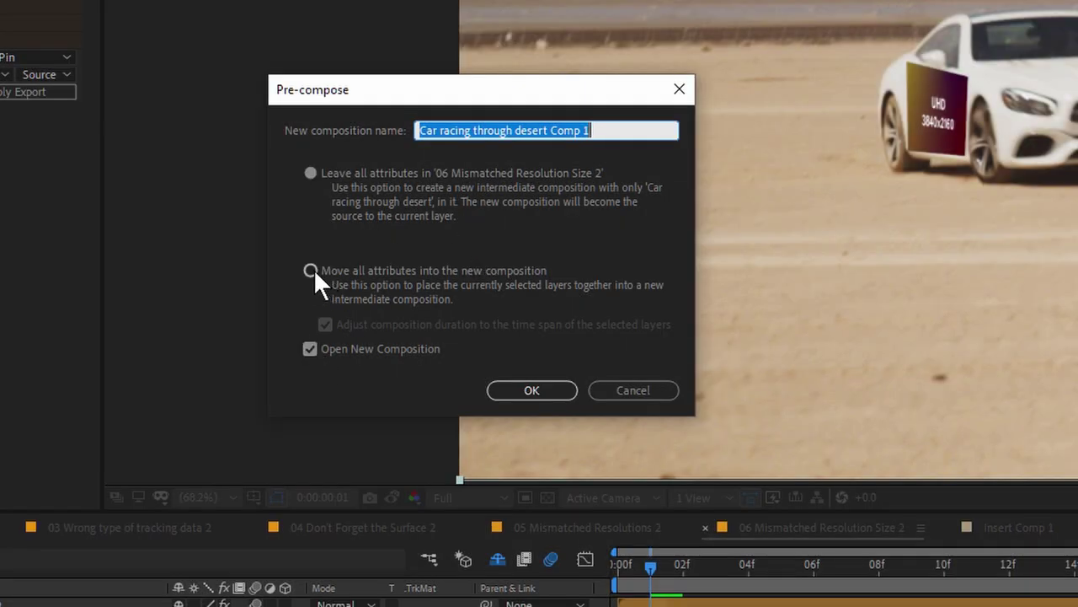
click(311, 271)
click(309, 349)
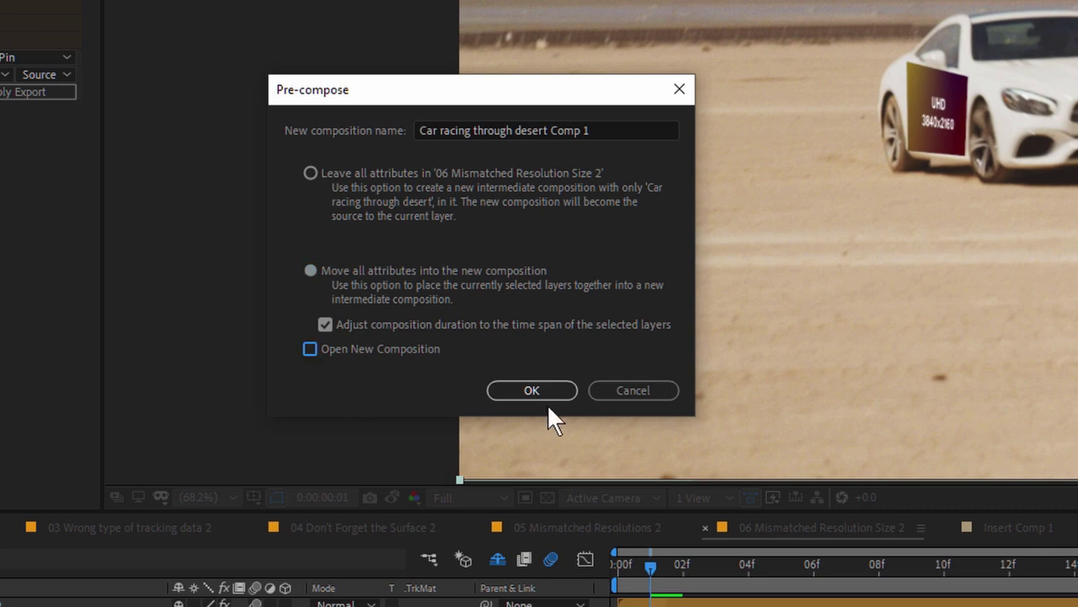
click(51, 74)
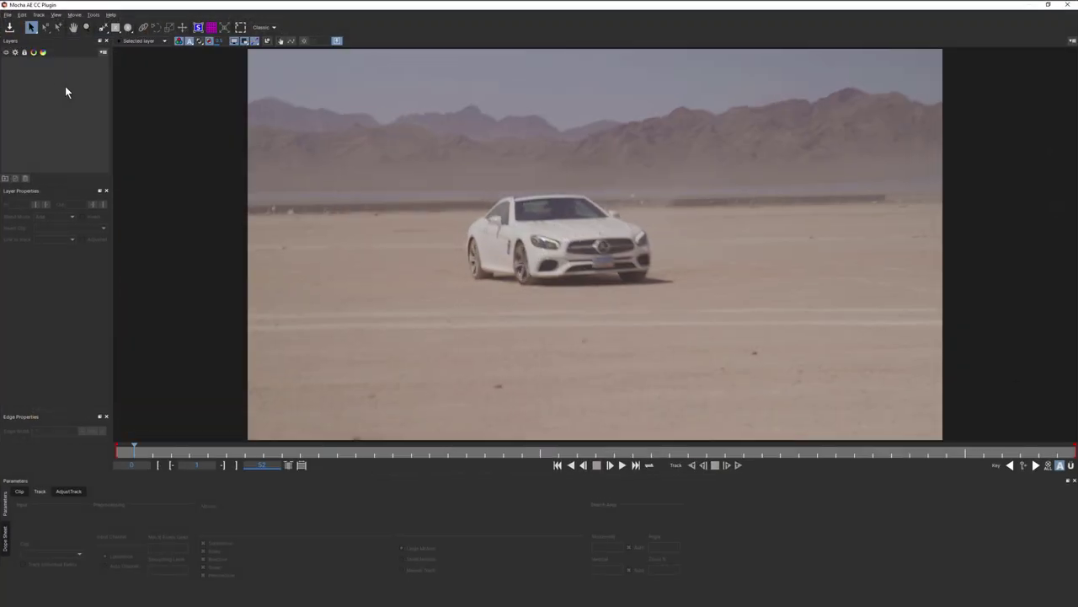
click(20, 496)
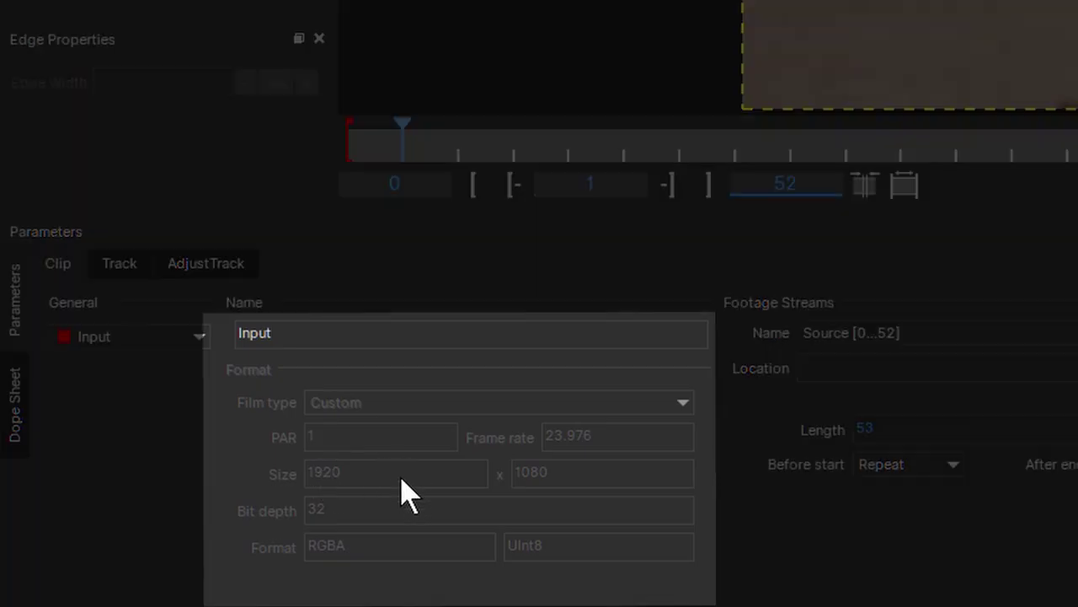